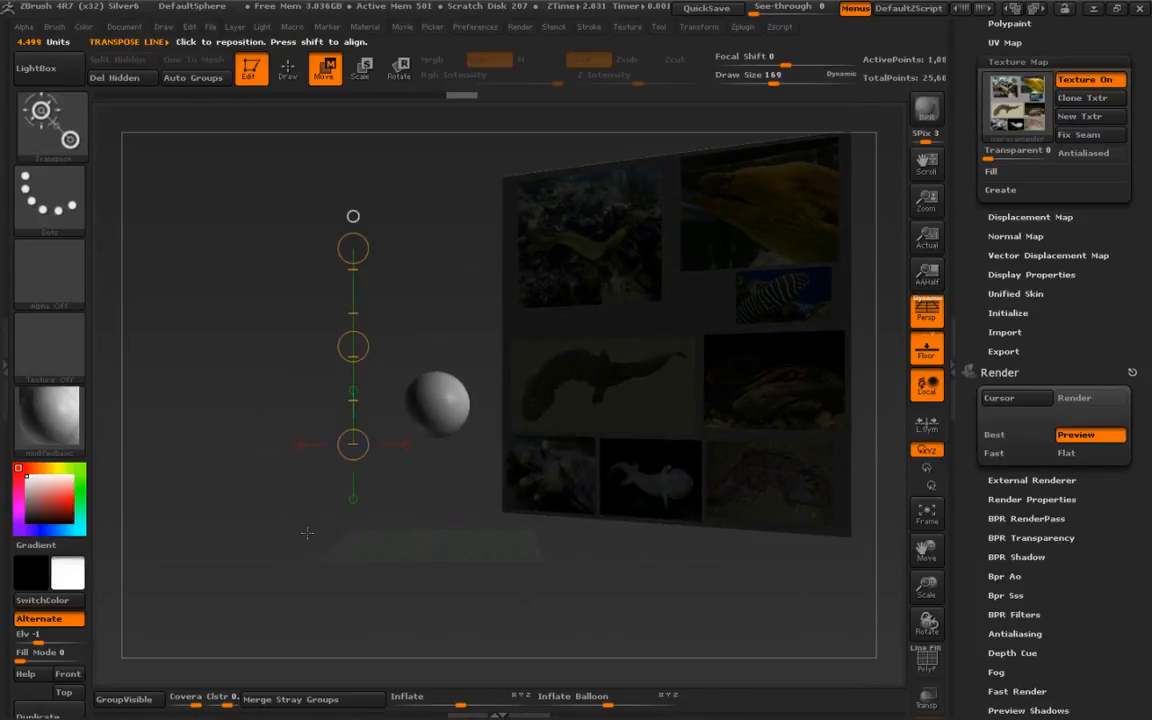
- Subdivide the reference image plane mesh once
left_click_drag(975, 170, 985, 331)
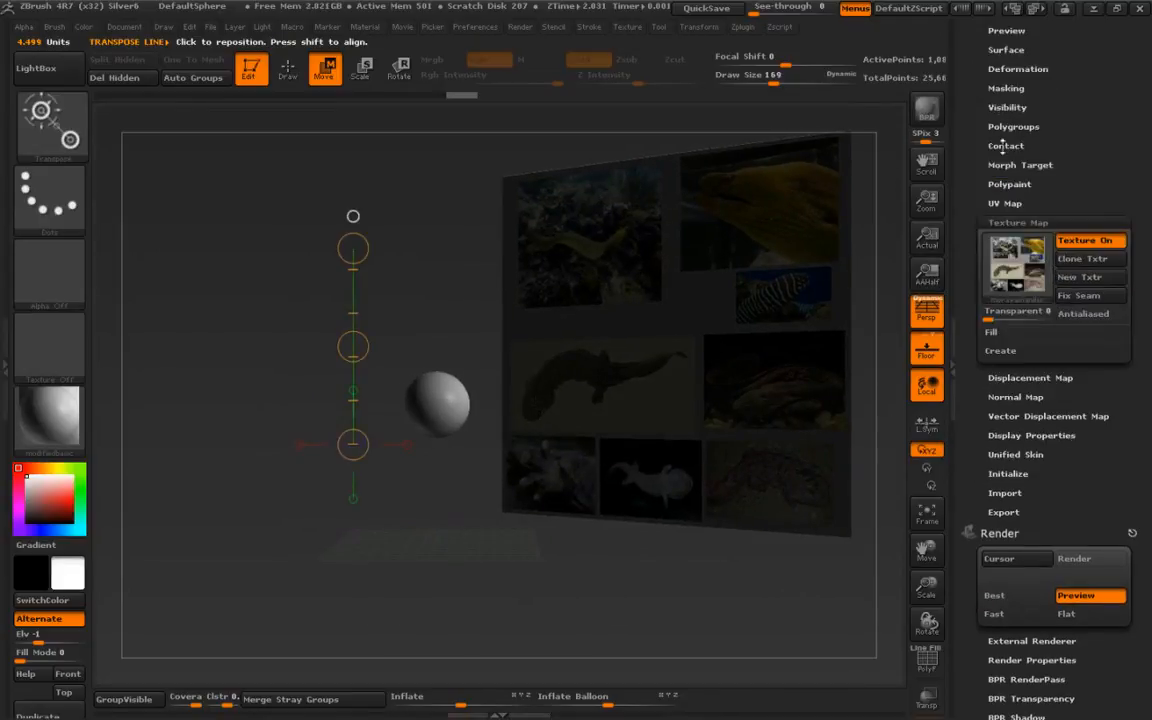
left_click_drag(1082, 56, 1090, 458)
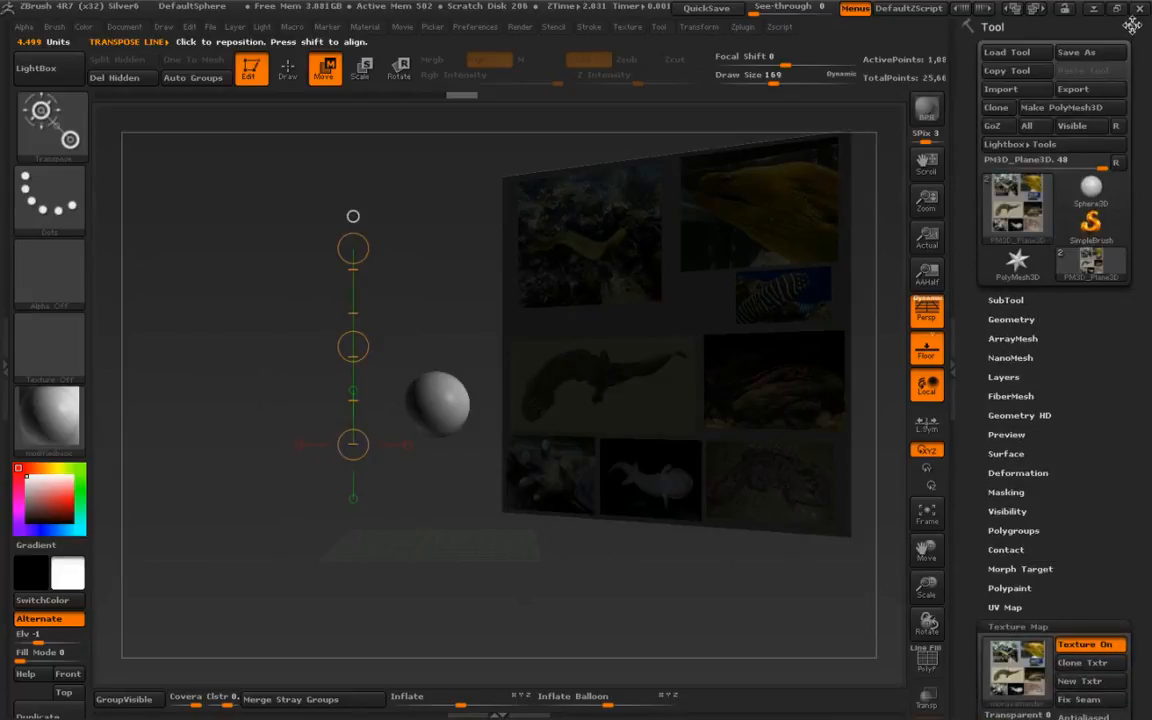
left_click(1132, 27)
left_click_drag(573, 372, 586, 406)
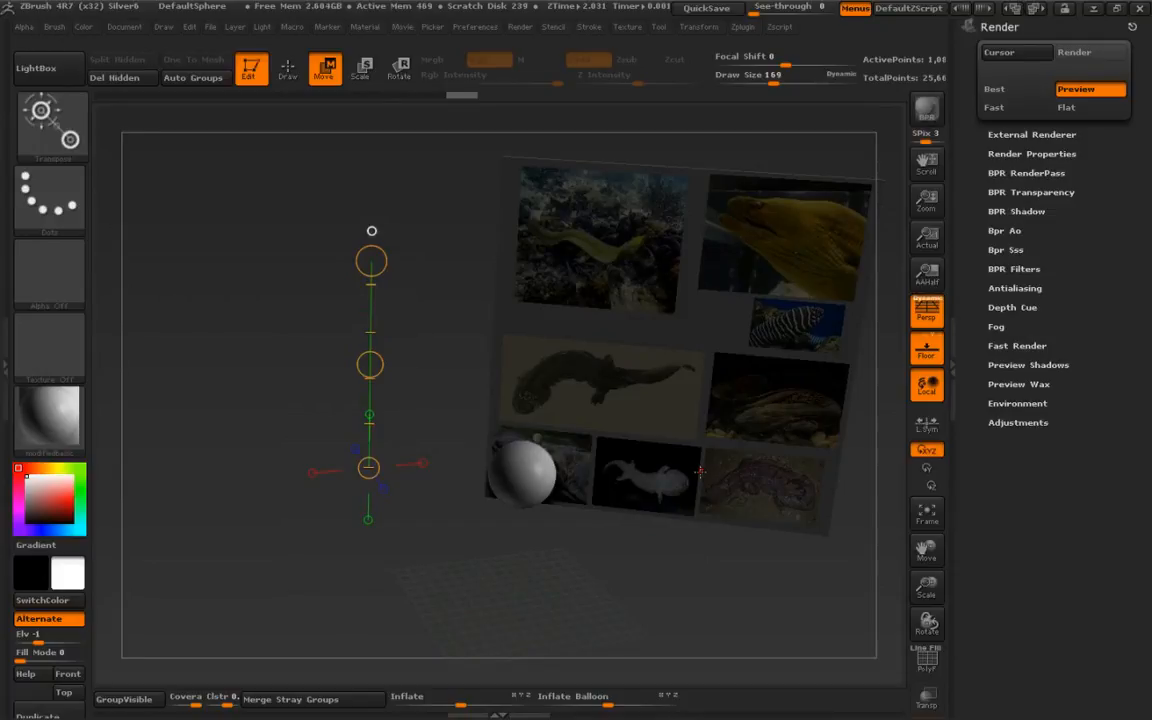
left_click_drag(262, 535, 259, 485)
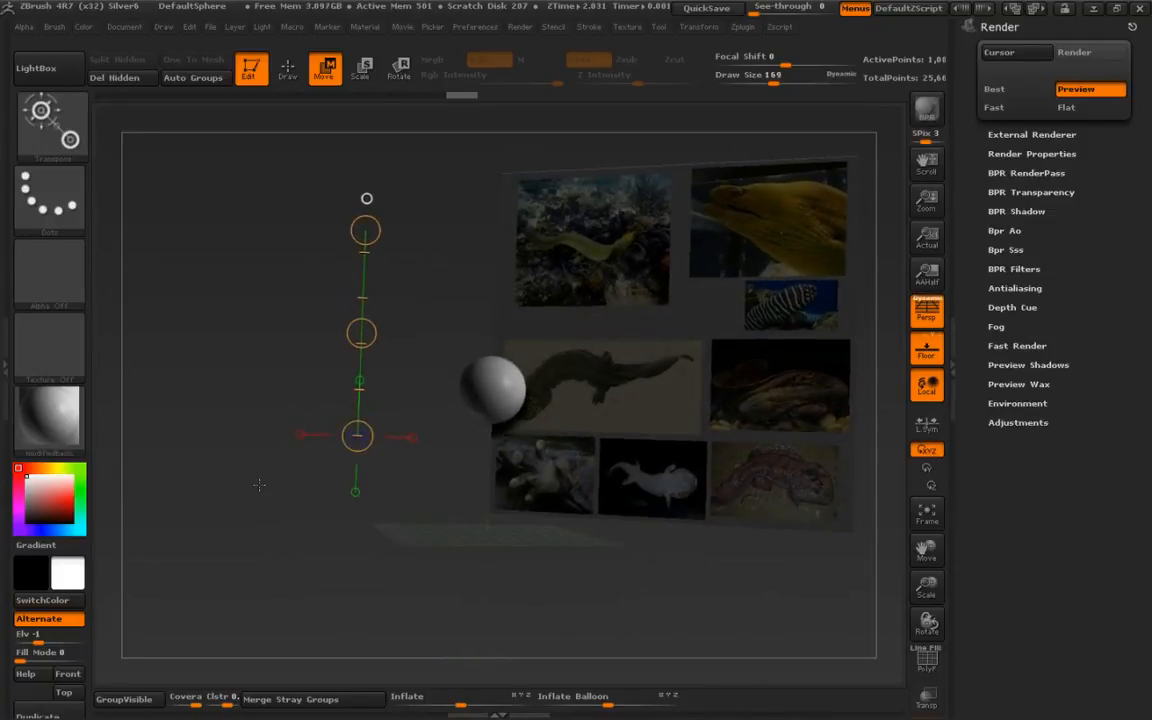
key("ctrl+d")
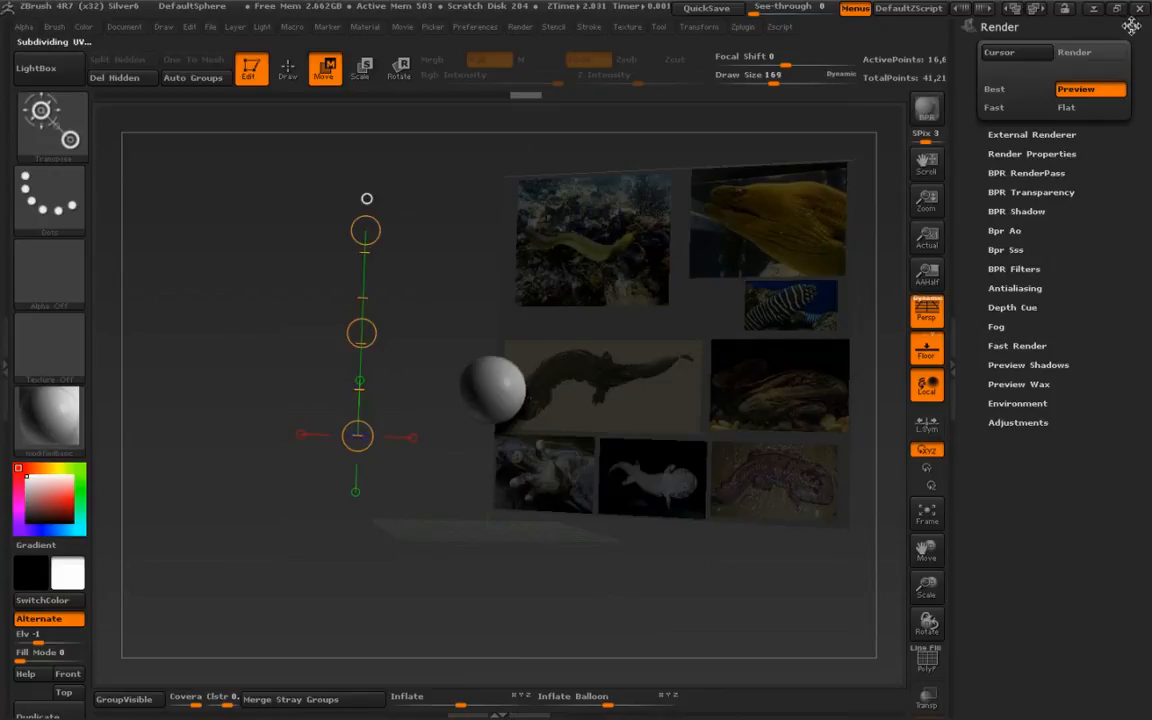
- Convert the plane's texture into polypaint with Polypaint From Texture
left_click(1012, 24)
left_click(658, 26)
left_click(662, 42)
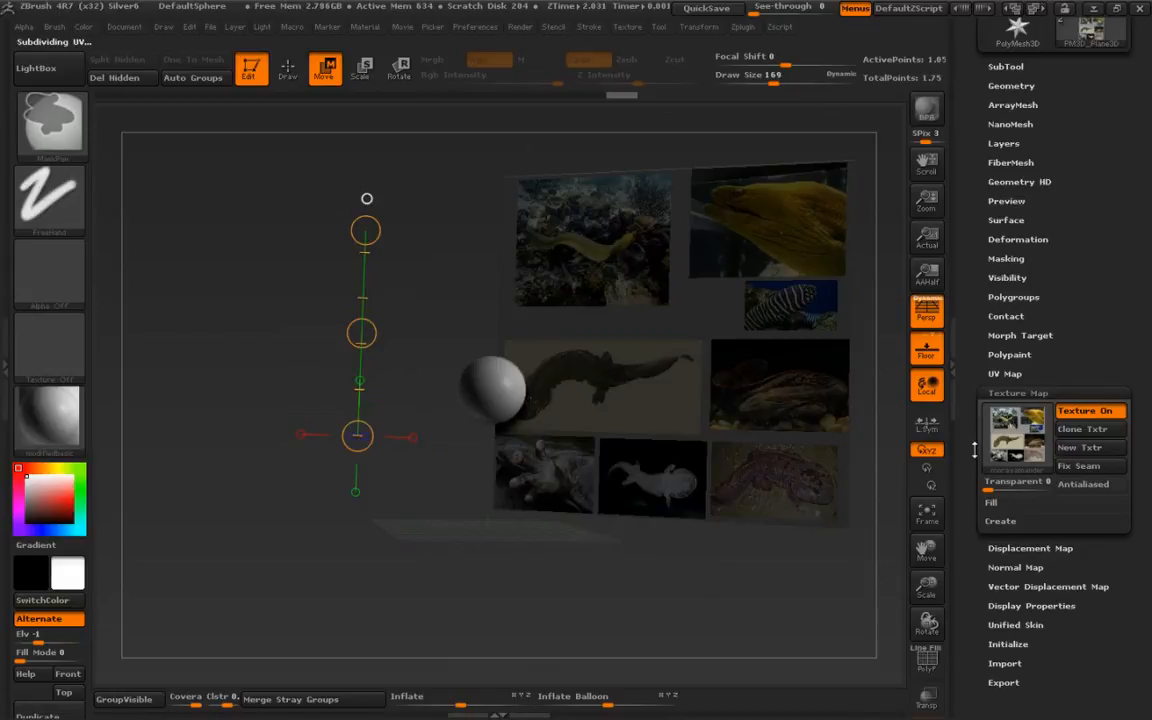
left_click(995, 356)
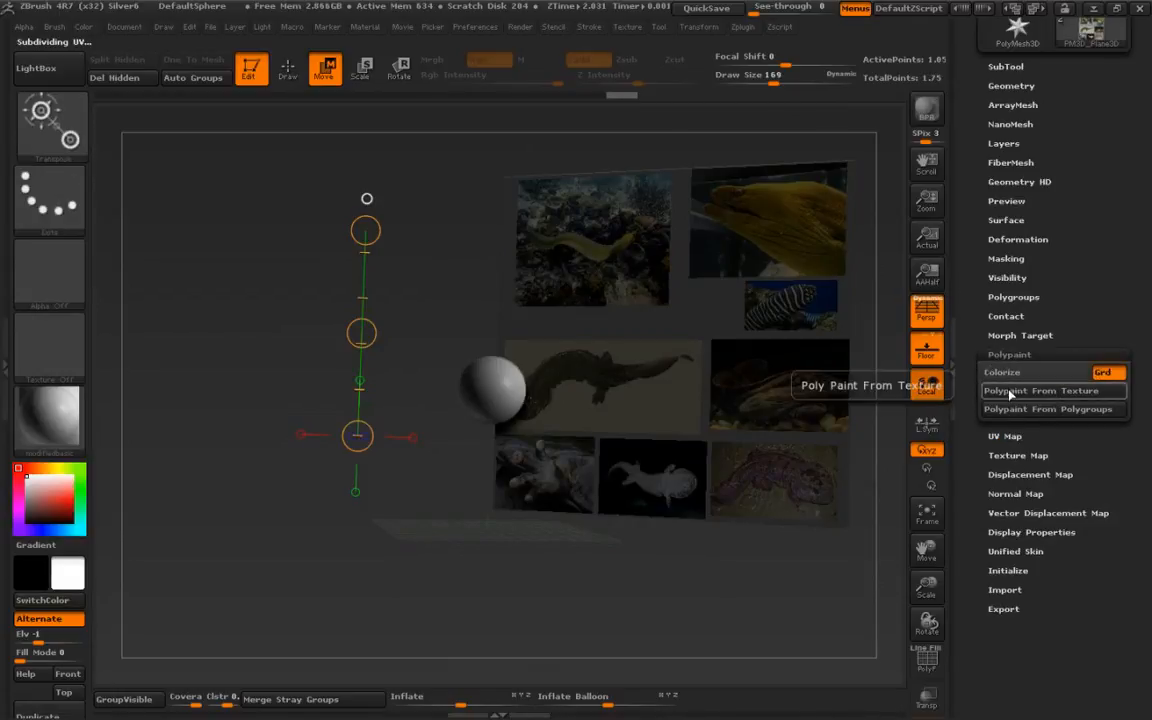
left_click(1010, 394)
- Switch the current material to SkinShade4
left_click_drag(268, 515, 412, 561)
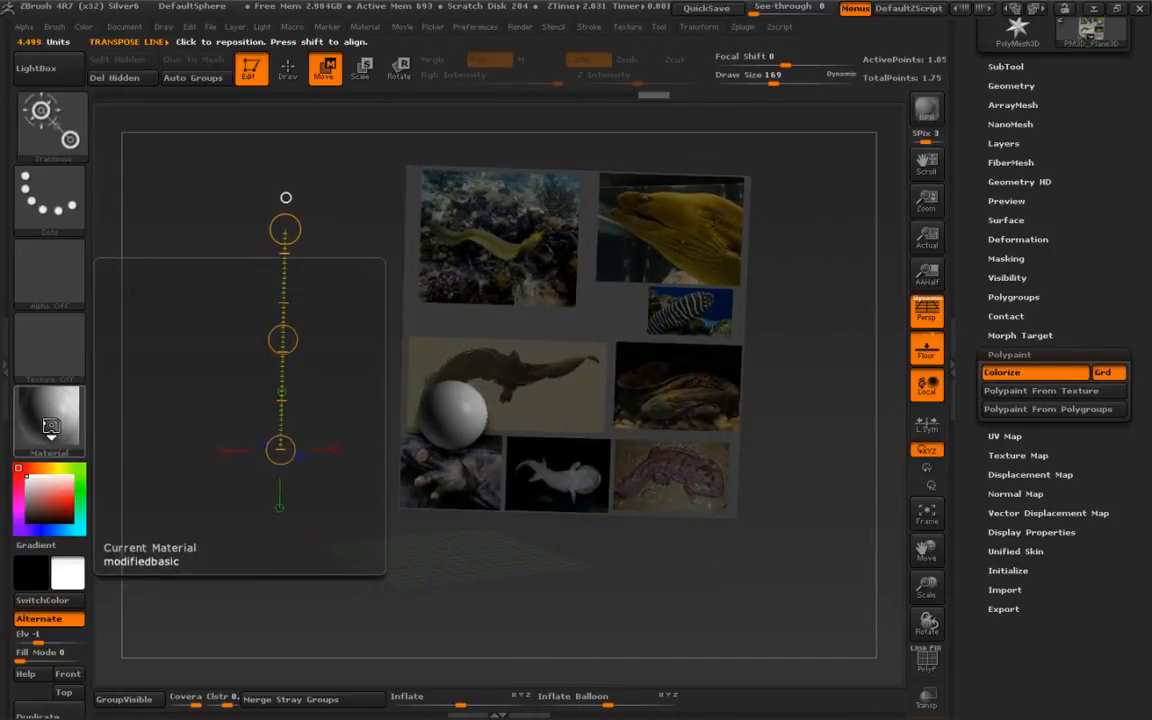
left_click(52, 430)
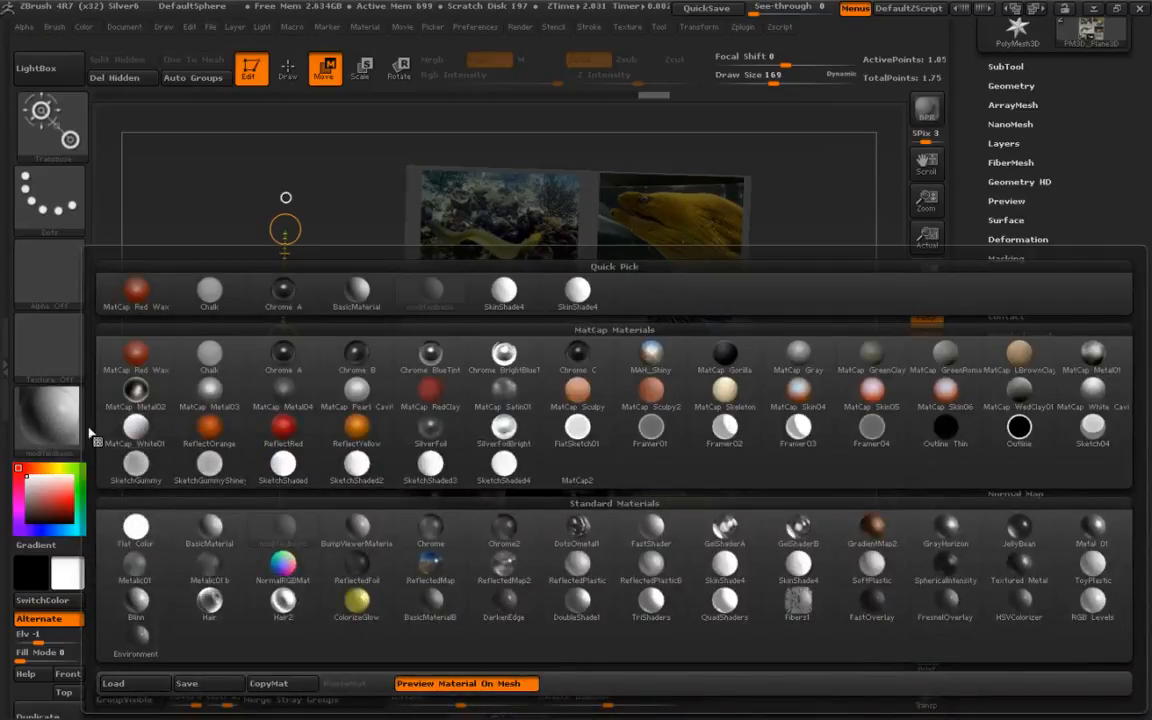
left_click(502, 293)
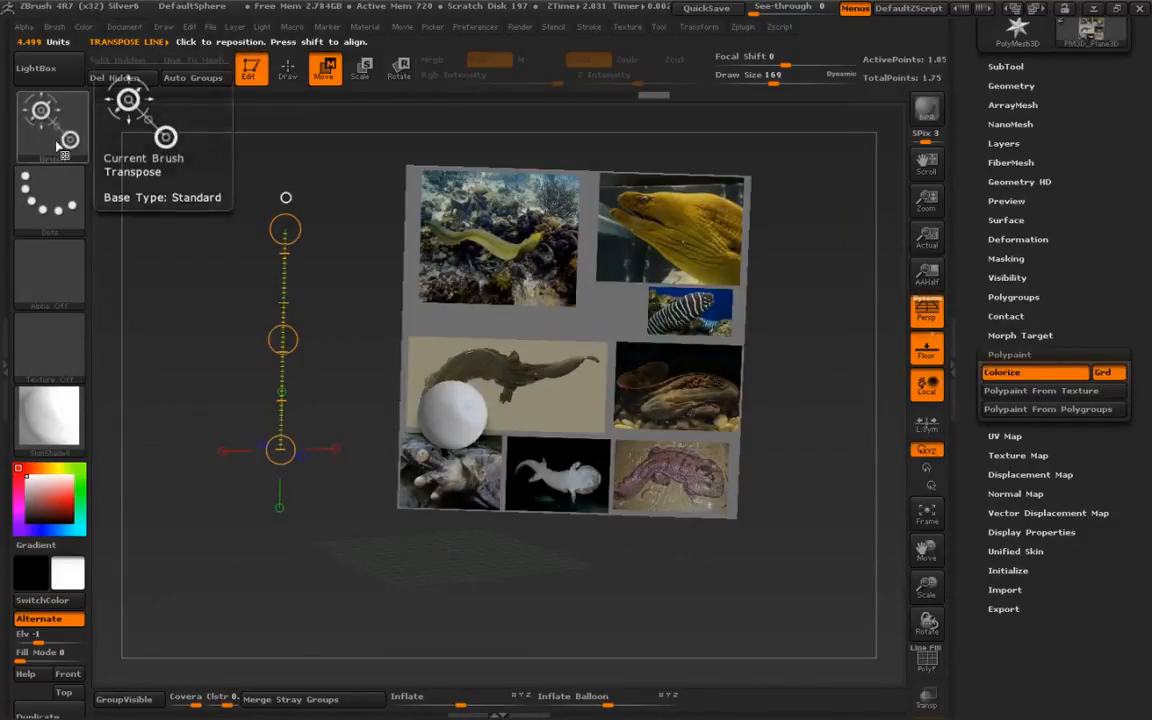
- Enable material-only painting and fill the image plane with the SkinShade4 material
key("q")
left_click(529, 61)
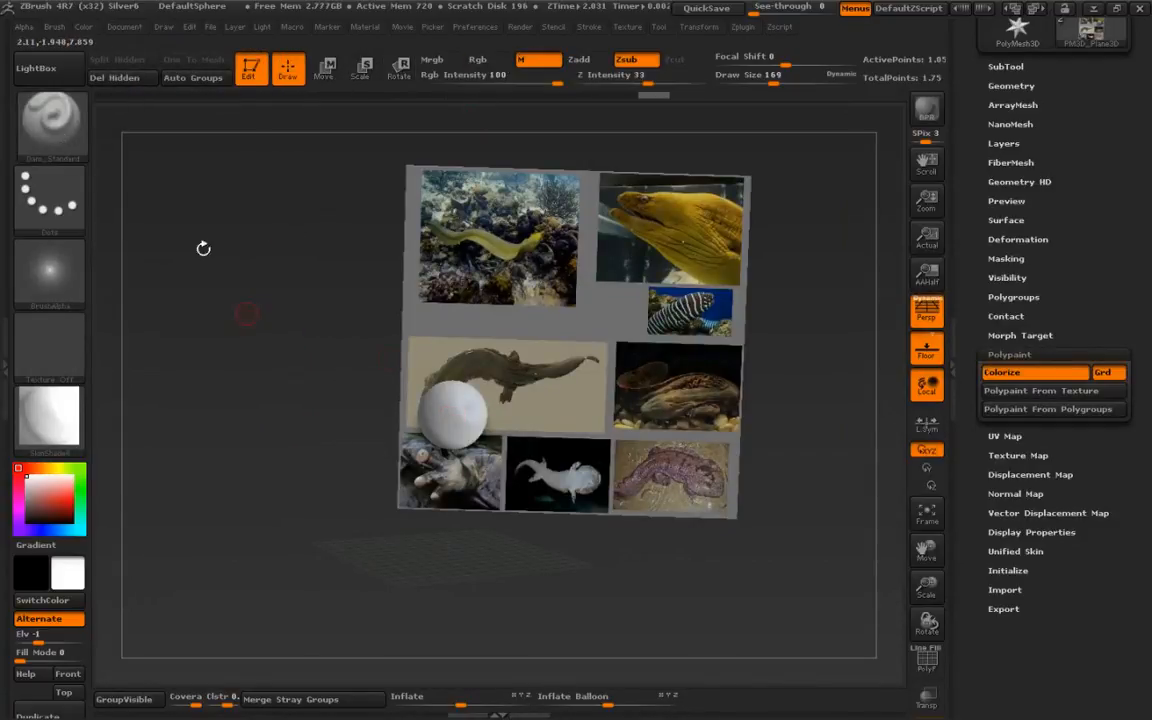
left_click(83, 26)
left_click(131, 362)
left_click_drag(296, 346, 190, 345)
- Switch the current material back to modifiedbasic
left_click(50, 420)
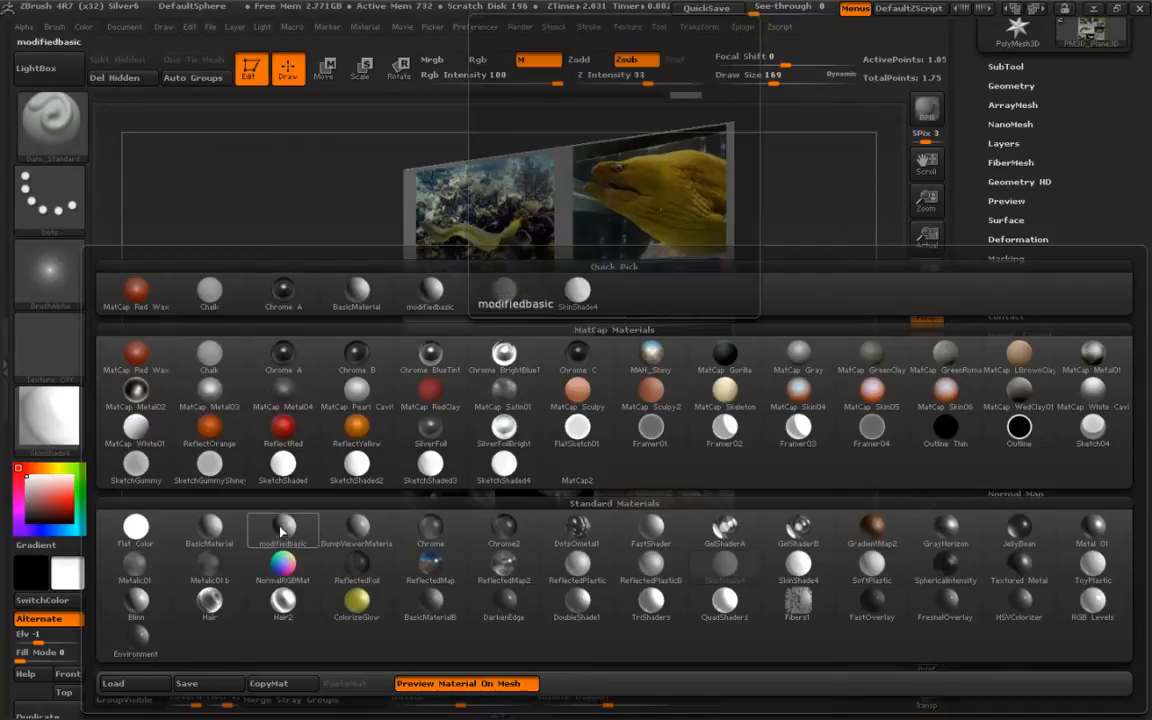
left_click(210, 528)
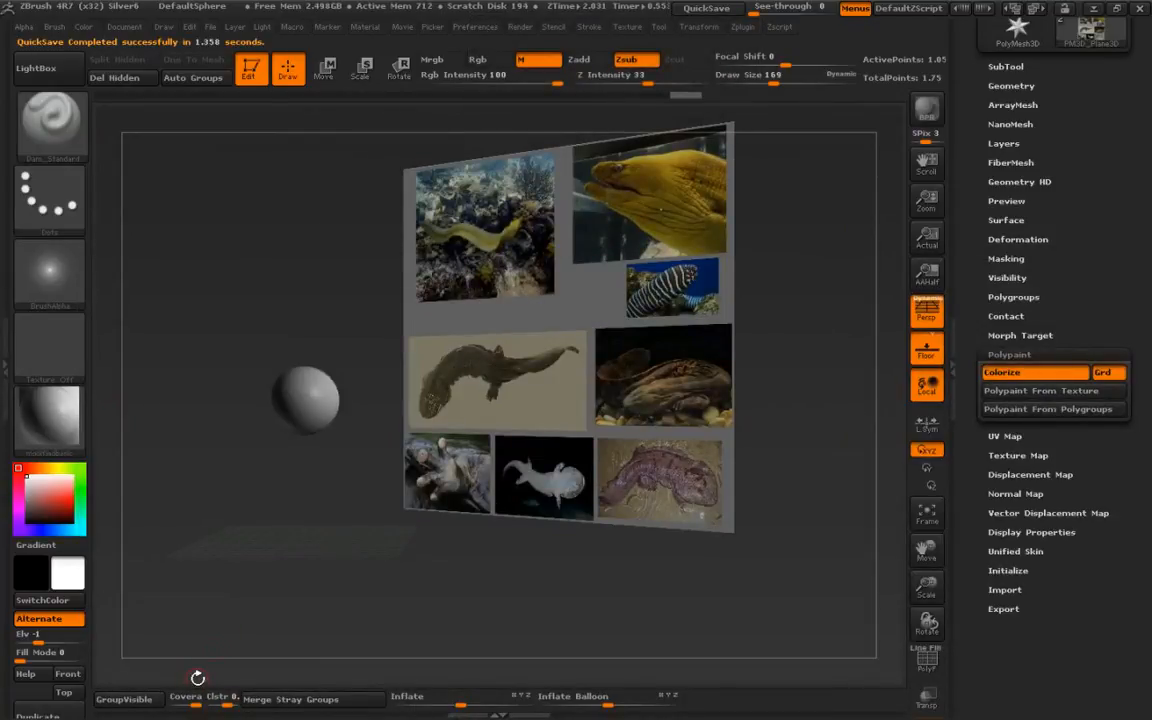
left_click_drag(249, 507, 335, 459, "alt")
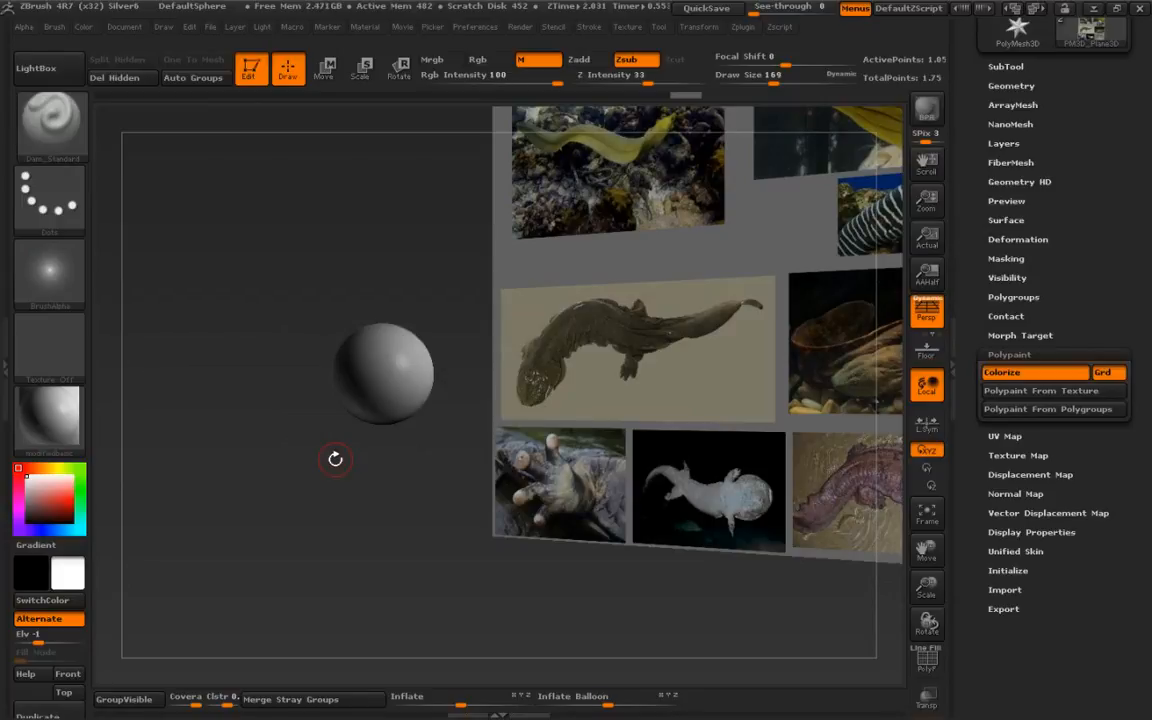
left_click_drag(318, 459, 331, 512)
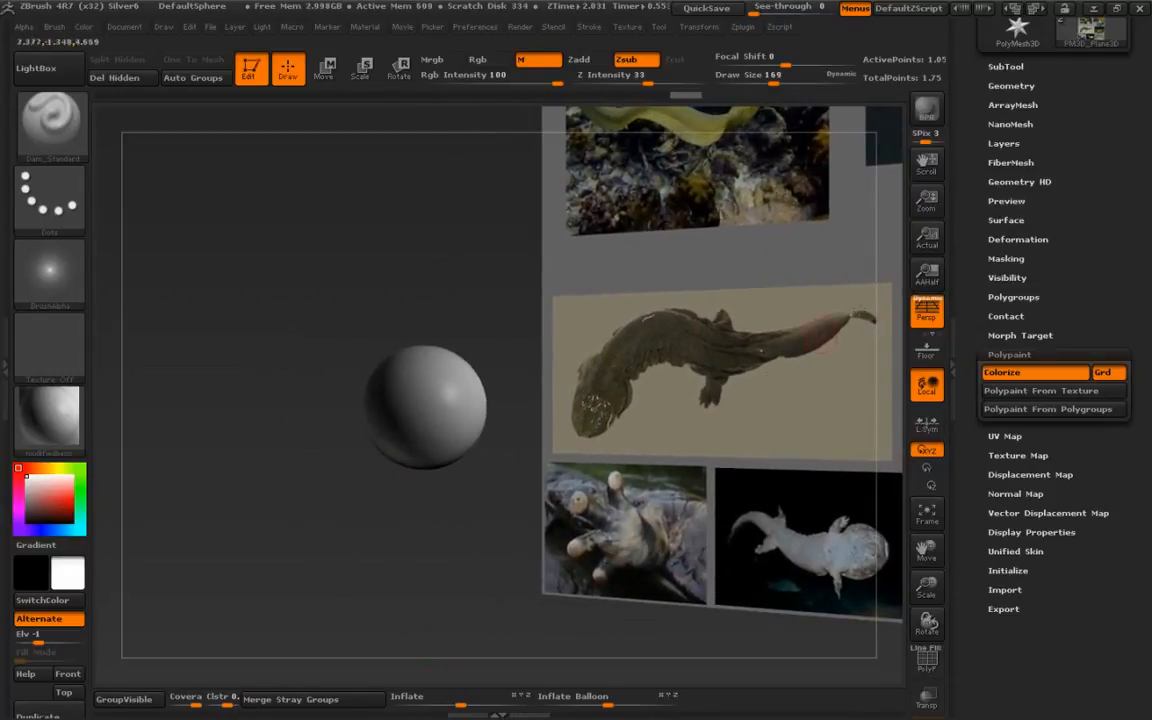
- Select the sphere and turn on DynaMesh without freezing its subdivision levels
left_click(1011, 85)
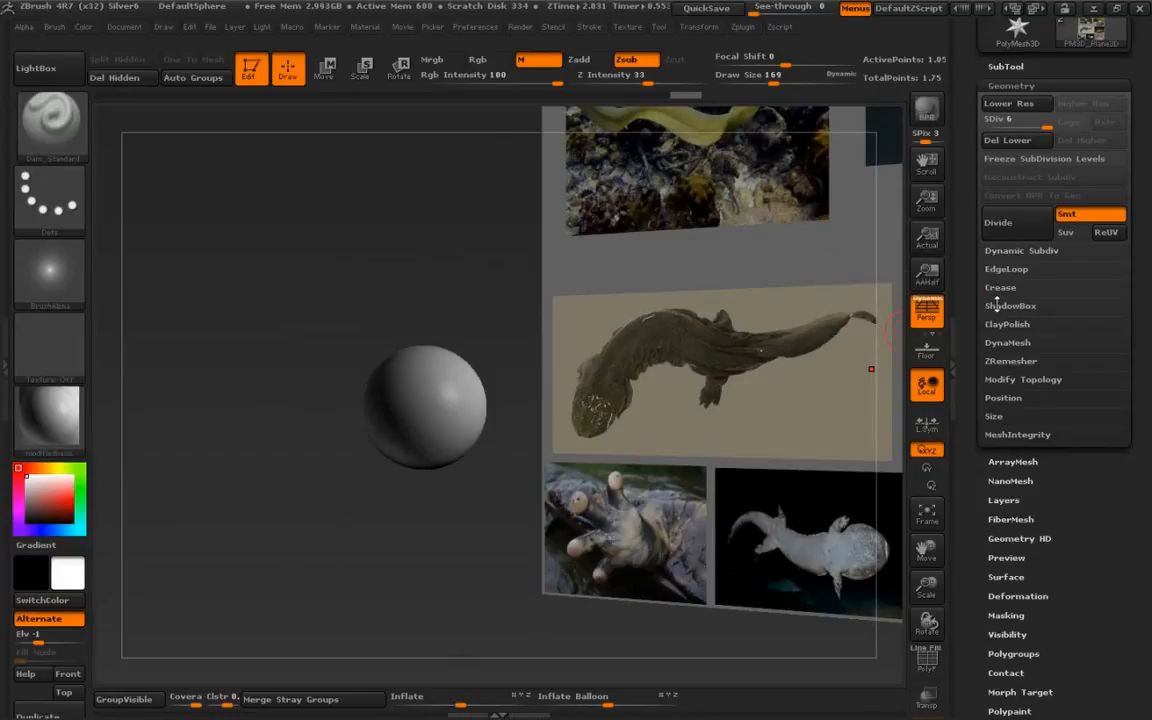
left_click(1005, 342)
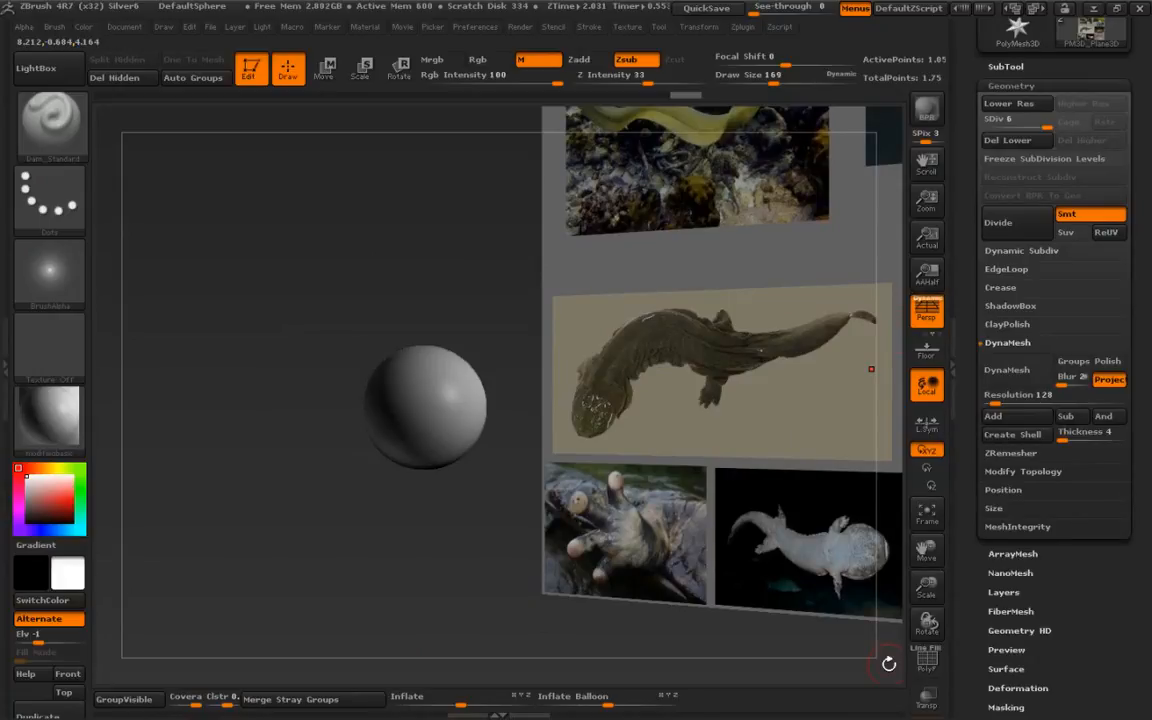
left_click_drag(998, 403, 988, 401)
left_click(449, 378, "alt")
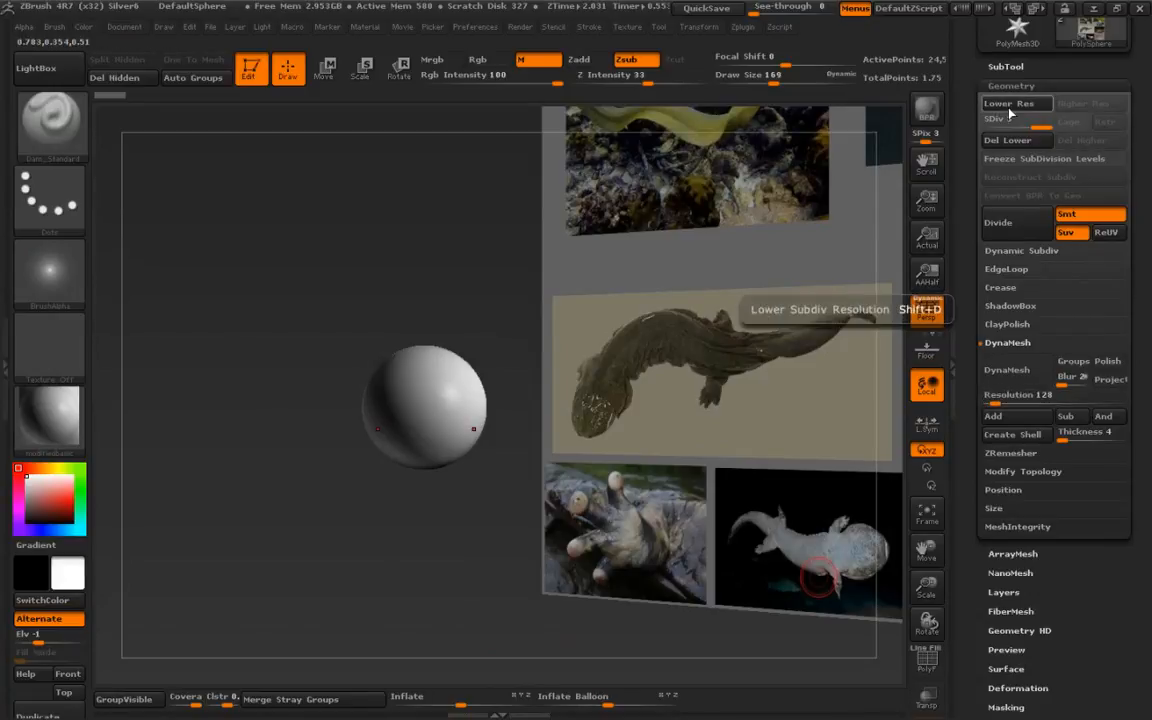
left_click(1019, 376)
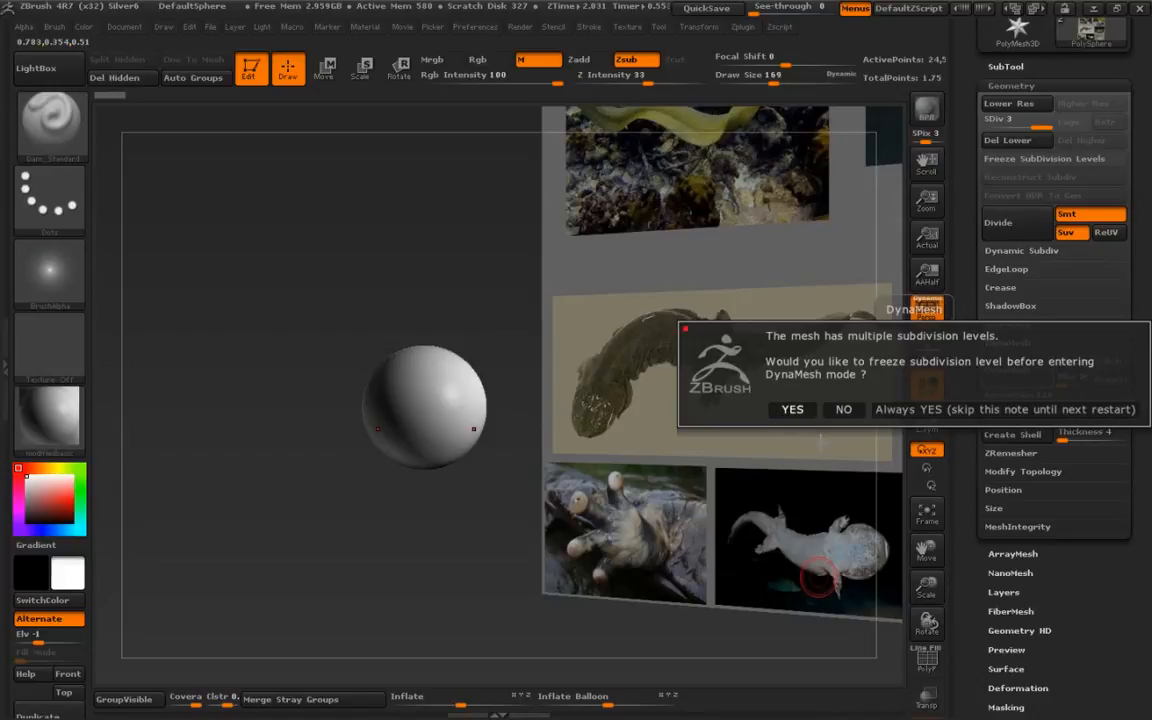
left_click(846, 409)
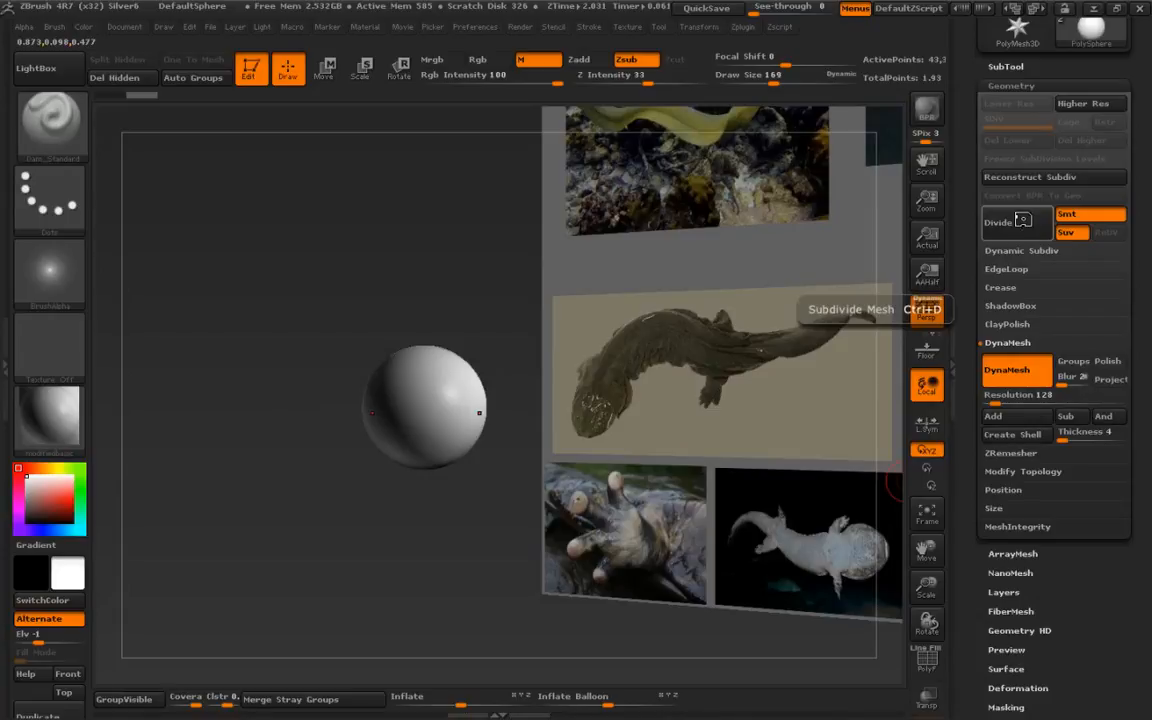
- Set the brush draw size to 275 over the sphere
right_click_drag(379, 388, 400, 415, "ctrl")
right_click_drag(400, 415, 345, 452, "alt")
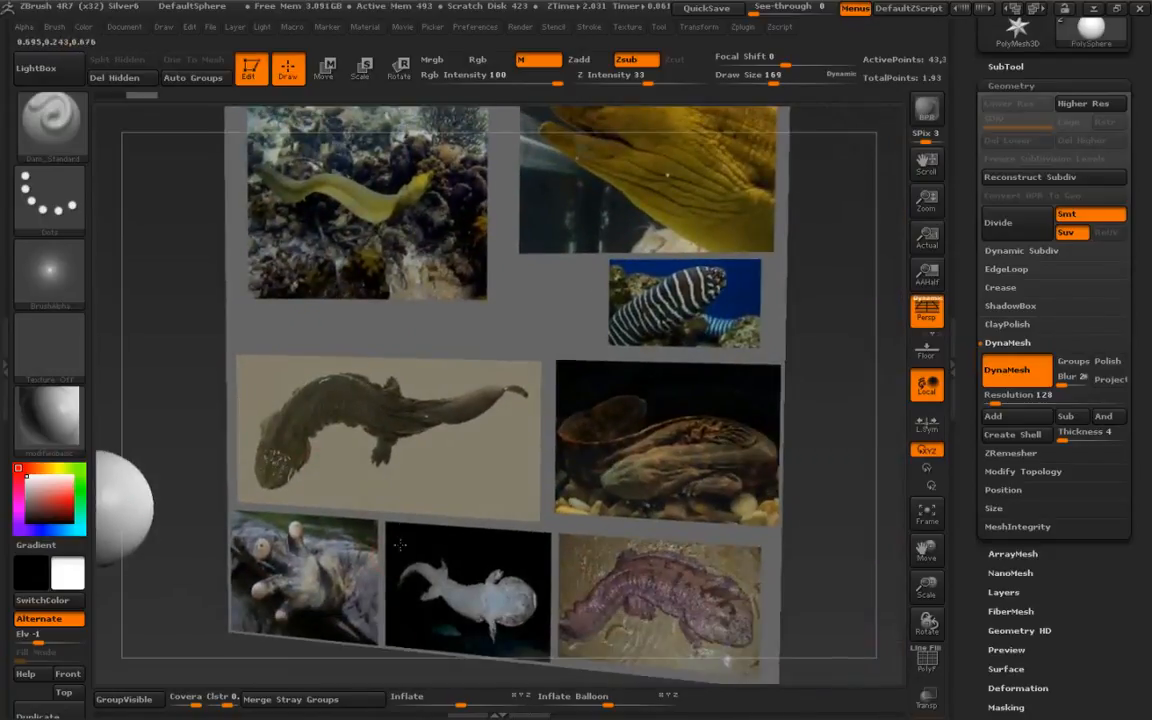
right_click_drag(472, 520, 480, 468, "alt")
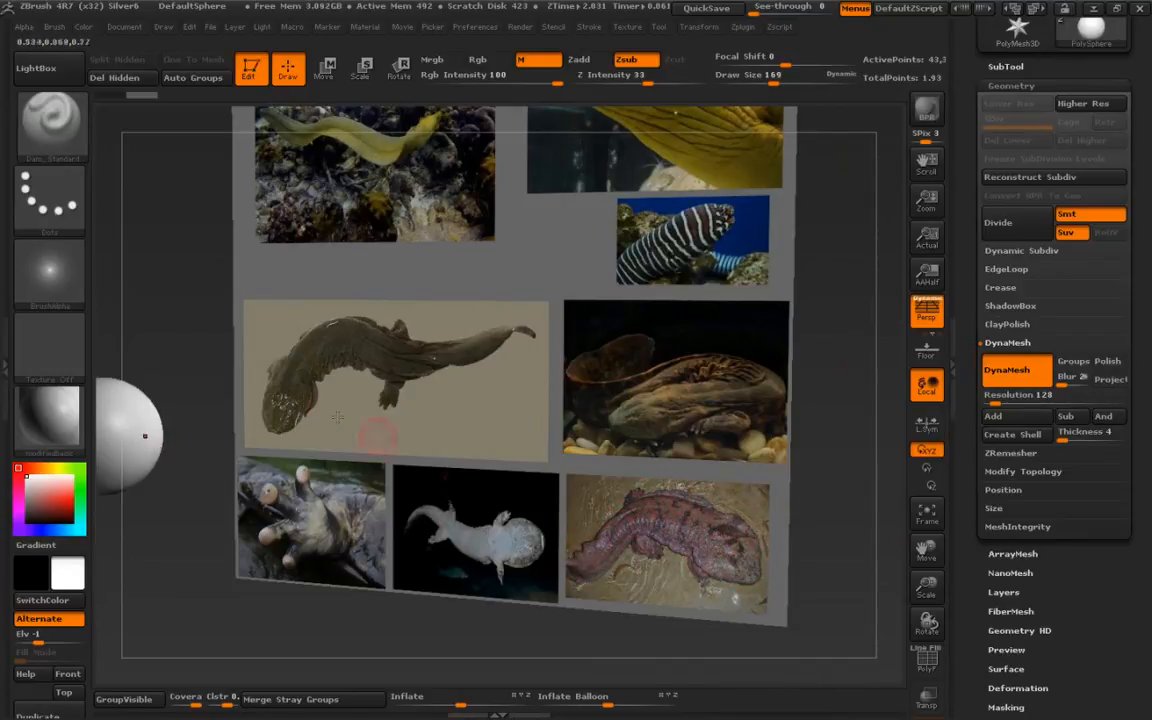
mouse_move(140, 330)
left_mouse_down("alt")
mouse_move(420, 318)
mouse_move(410, 380)
mouse_move(372, 432)
mouse_move(390, 431)
left_mouse_up("alt")
key("space")
mouse_move(404, 428)
right_mouse_down("ctrl")
mouse_move(400, 414)
mouse_move(386, 427)
right_mouse_up("ctrl")
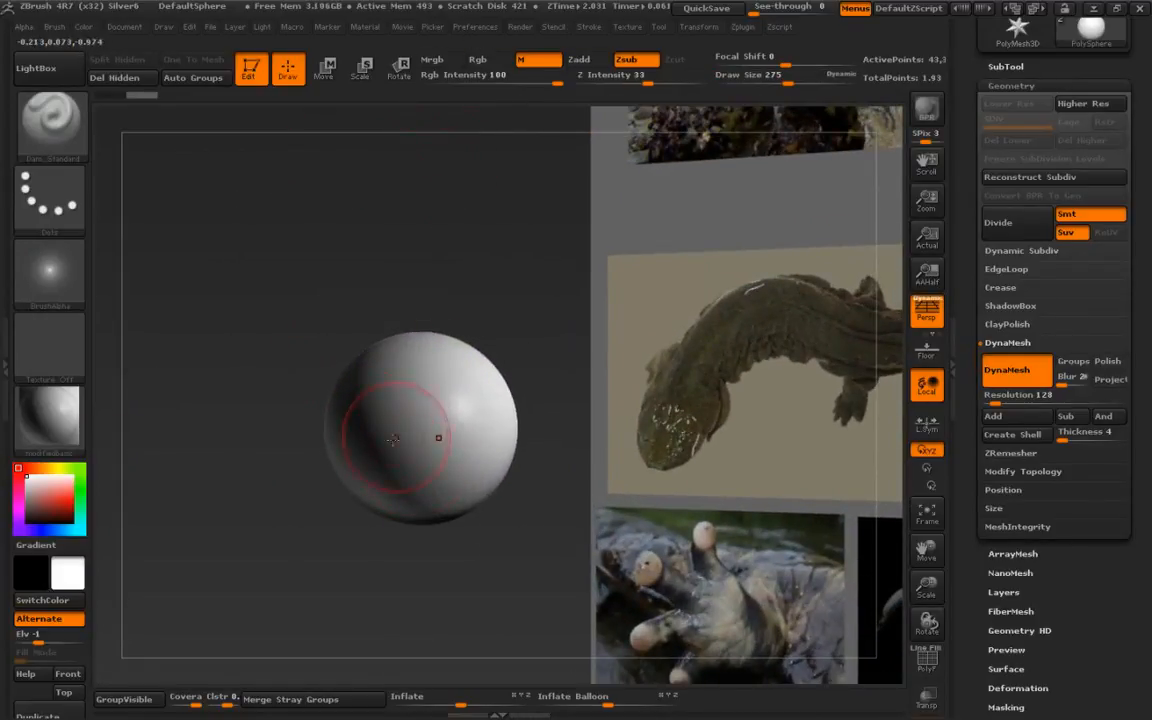
- Turn off the Enable RightClick Popup preference in the interface navigation settings
left_click(467, 28)
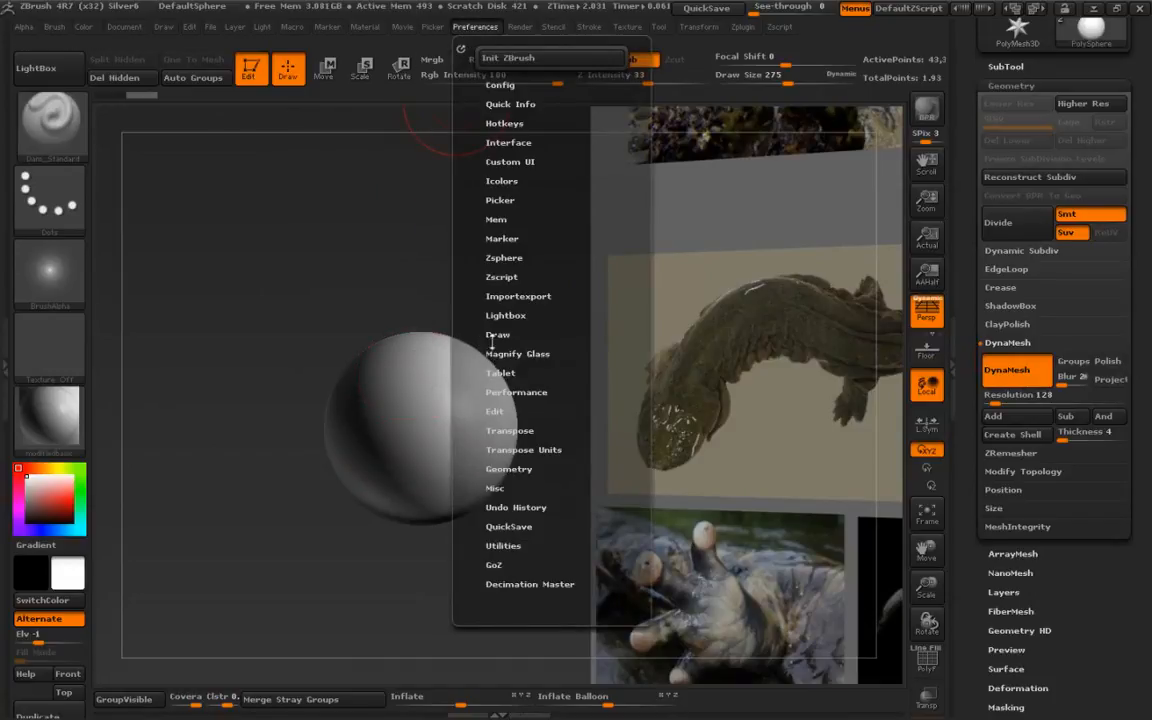
left_click(496, 142)
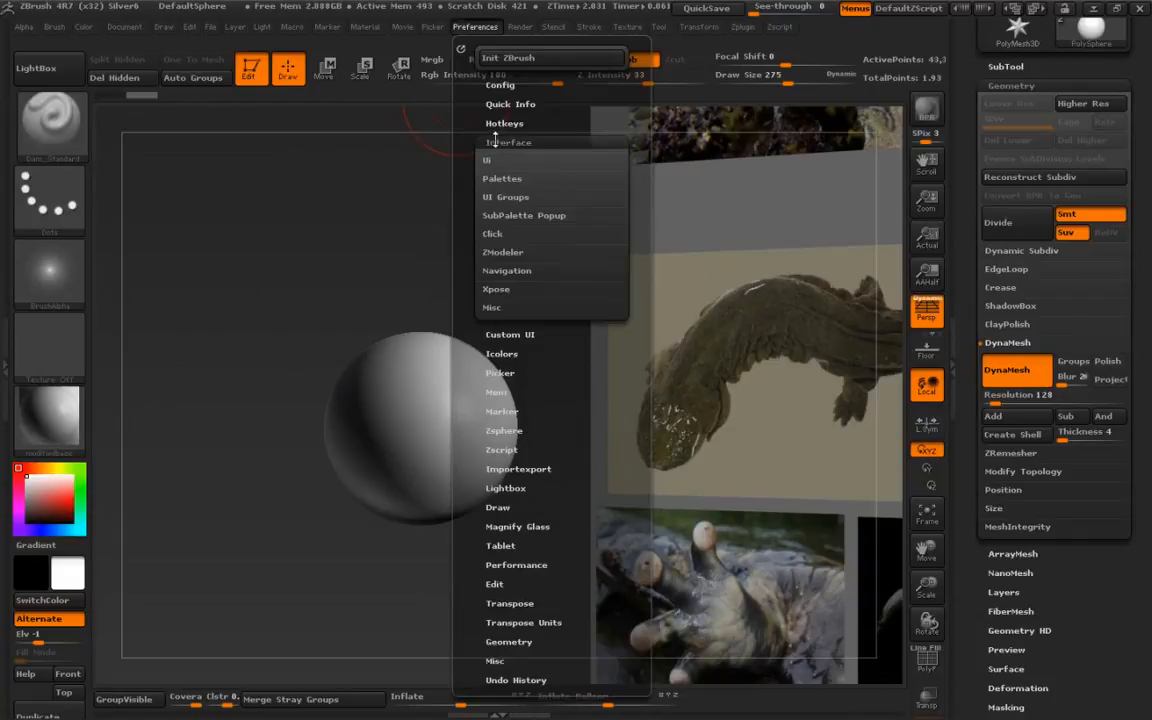
left_click(488, 215)
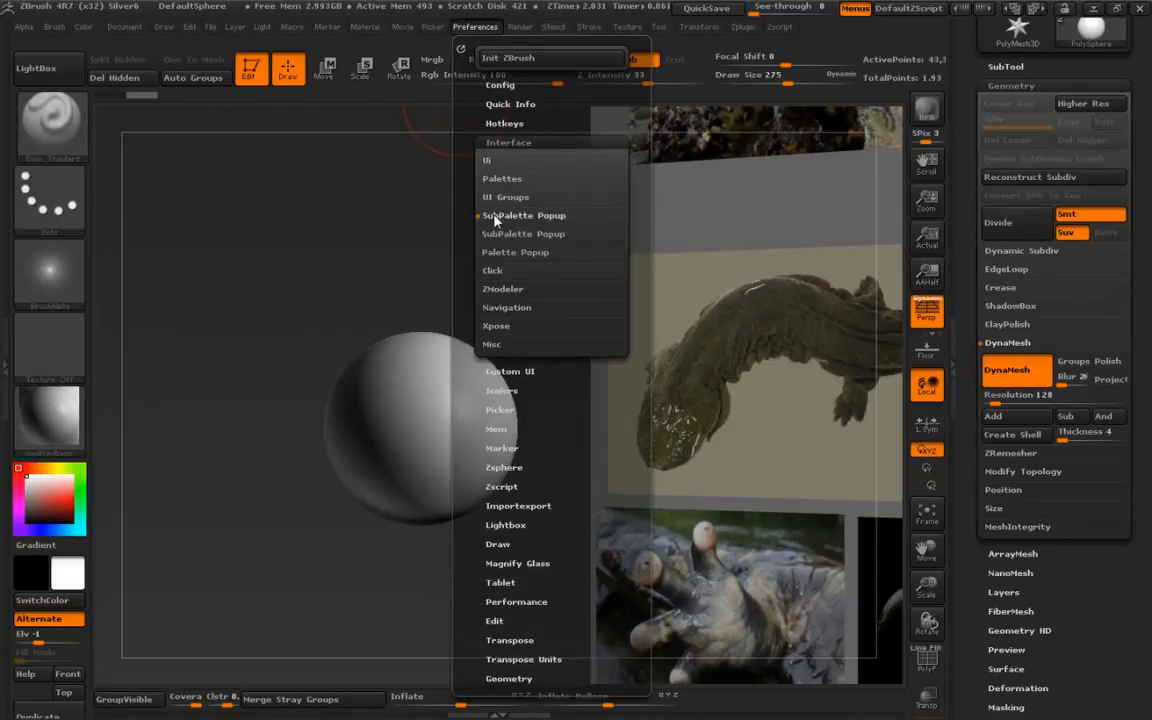
left_click(492, 216)
left_click(492, 234)
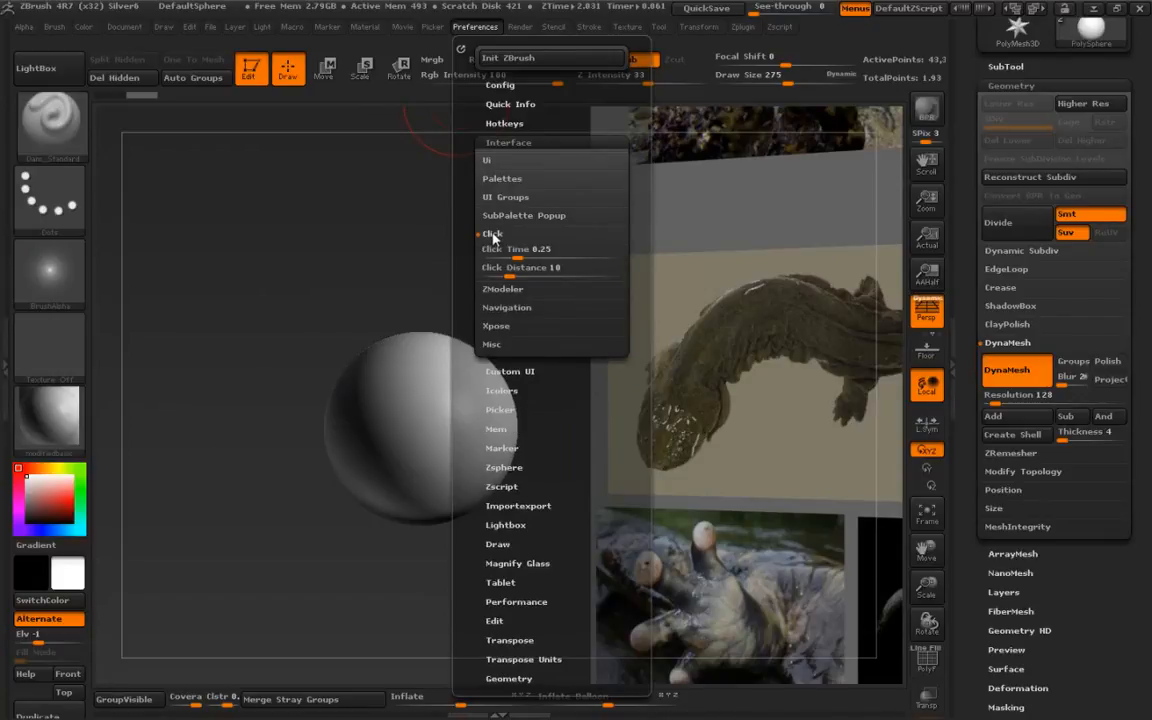
left_click(495, 289)
left_click(490, 288)
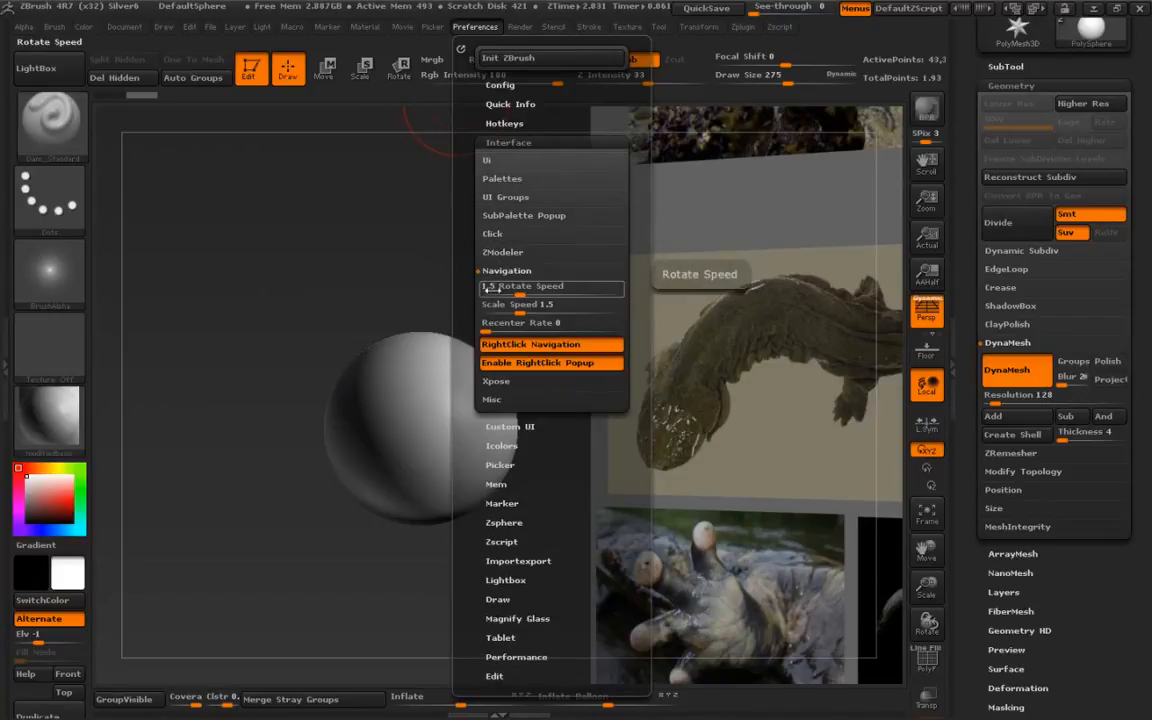
left_click(503, 364)
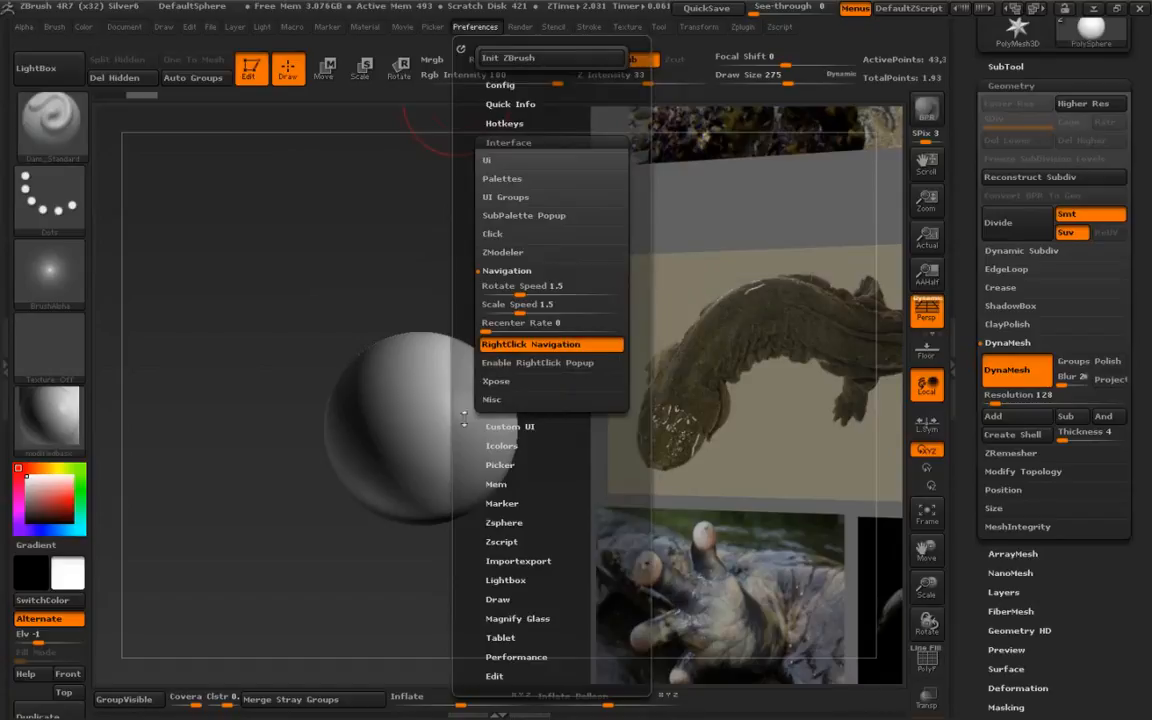
- Set the DynaMesh resolution to 32 and remesh the sphere
right_click_drag(391, 373, 398, 403, "ctrl")
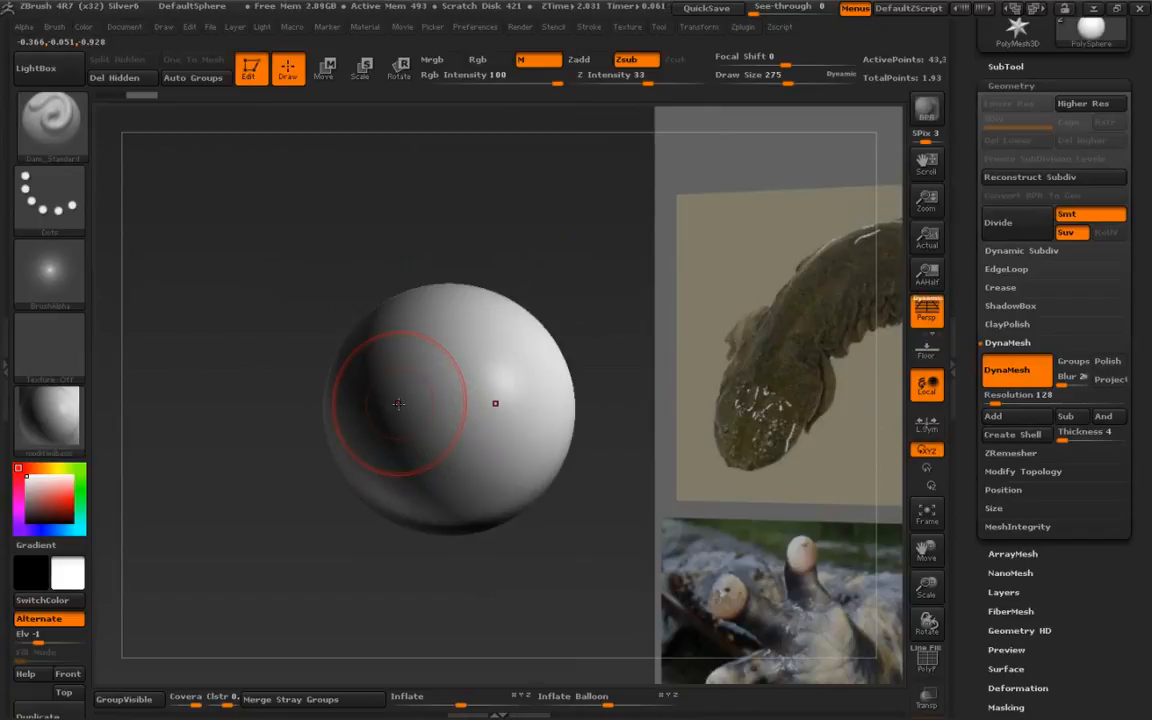
mouse_move(398, 403)
right_mouse_down()
mouse_move(419, 267)
mouse_move(442, 338)
mouse_move(428, 373)
right_mouse_up()
key("w")
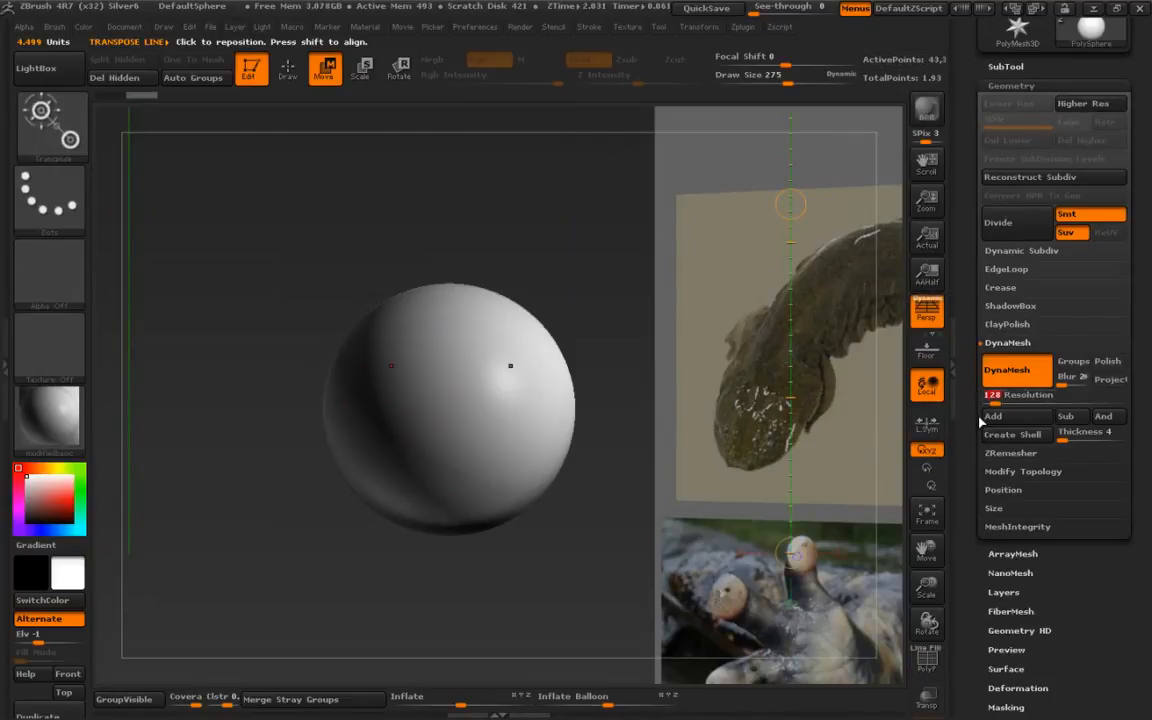
type("6")
key("BackSpace")
type("32")
key("Return")
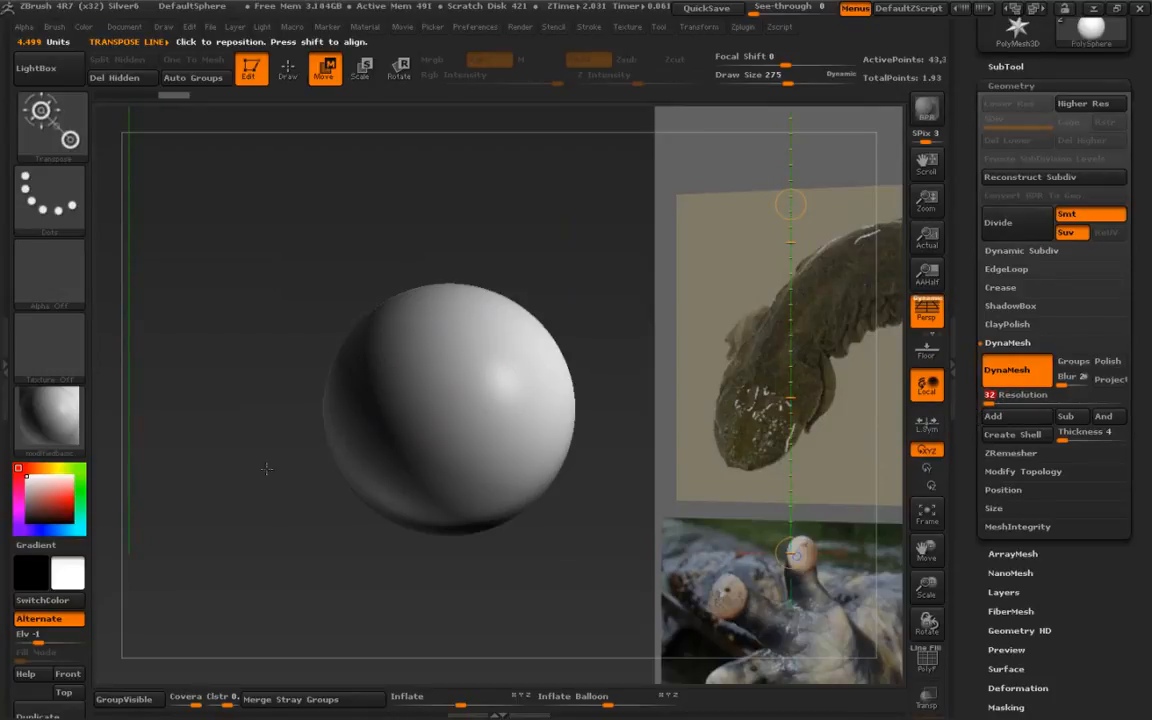
key("q")
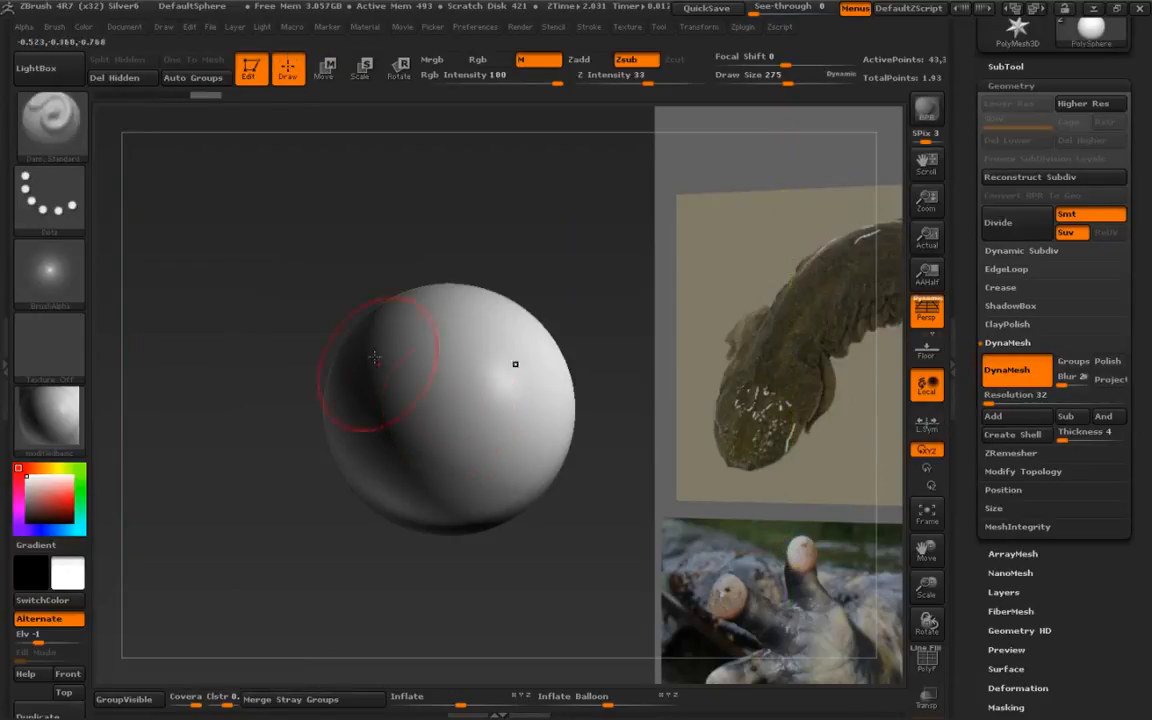
mouse_move(219, 246)
left_mouse_down("ctrl")
mouse_move(247, 458)
mouse_move(298, 627)
left_mouse_up("ctrl")
mouse_move(383, 393)
right_mouse_down("alt")
mouse_move(390, 427)
mouse_move(354, 417)
right_mouse_up("alt")
- Select the SnakeHook brush
key("b")
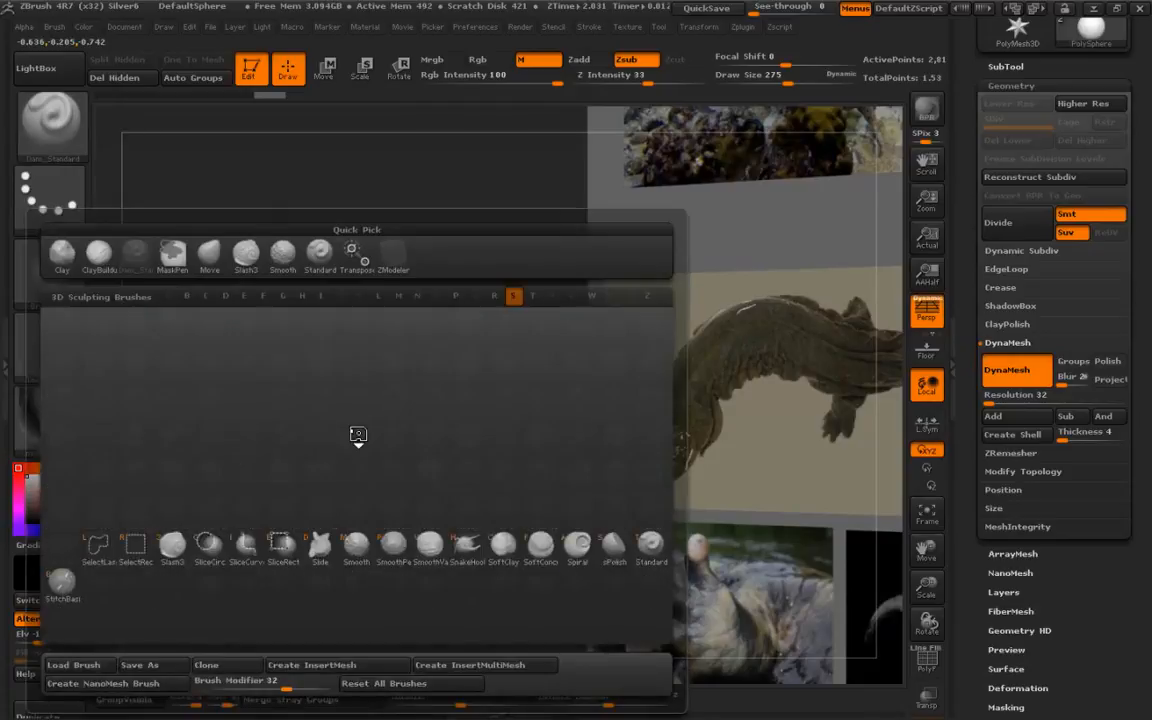
key("s")
key("h")
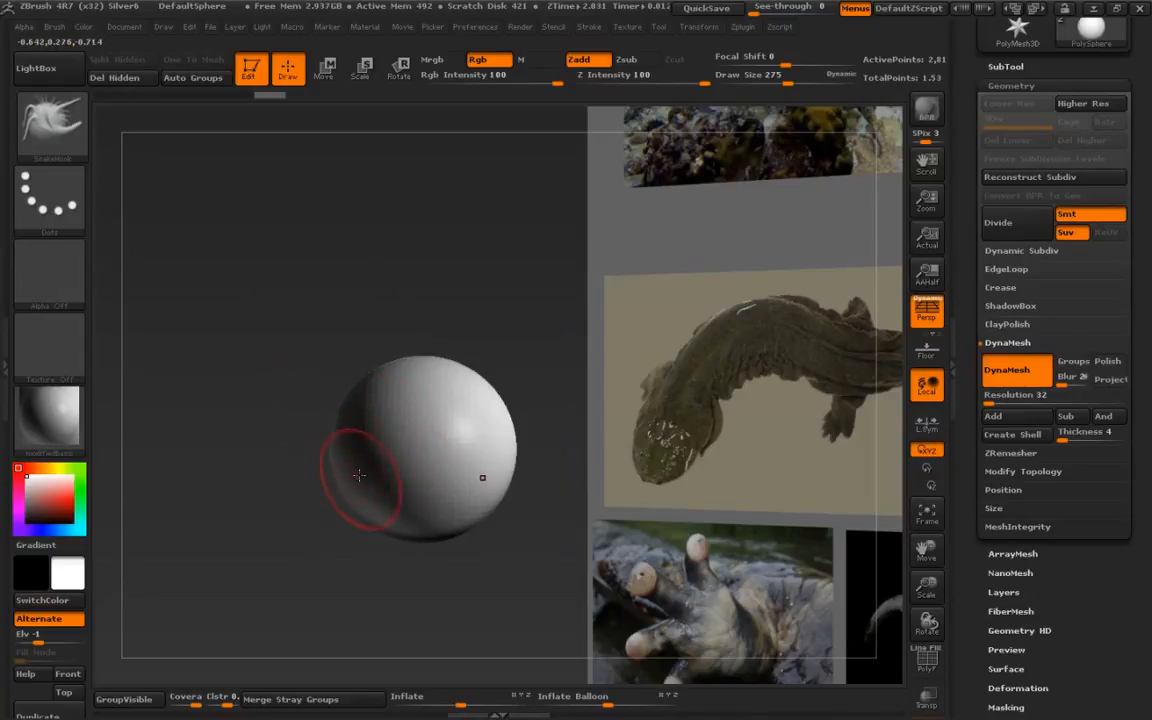
- Set the brush draw size to 184
key("s")
left_click_drag(360, 471, 402, 474)
key("s")
left_click(411, 466)
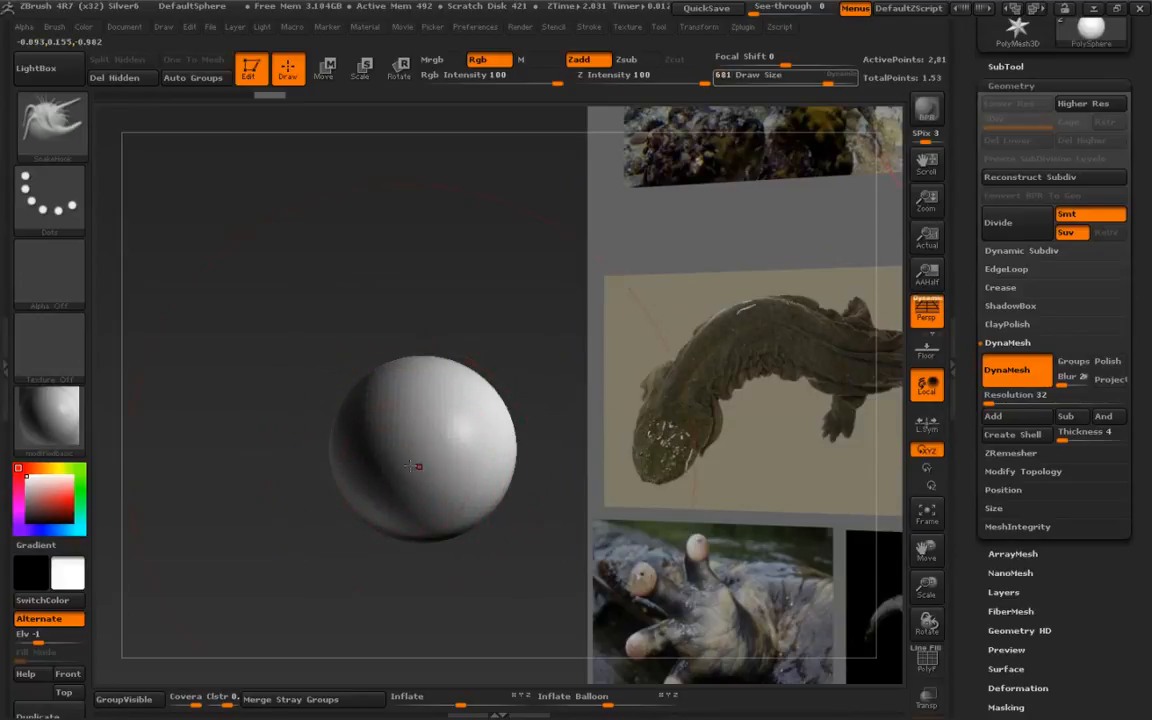
key("s")
left_click_drag(378, 465, 324, 467)
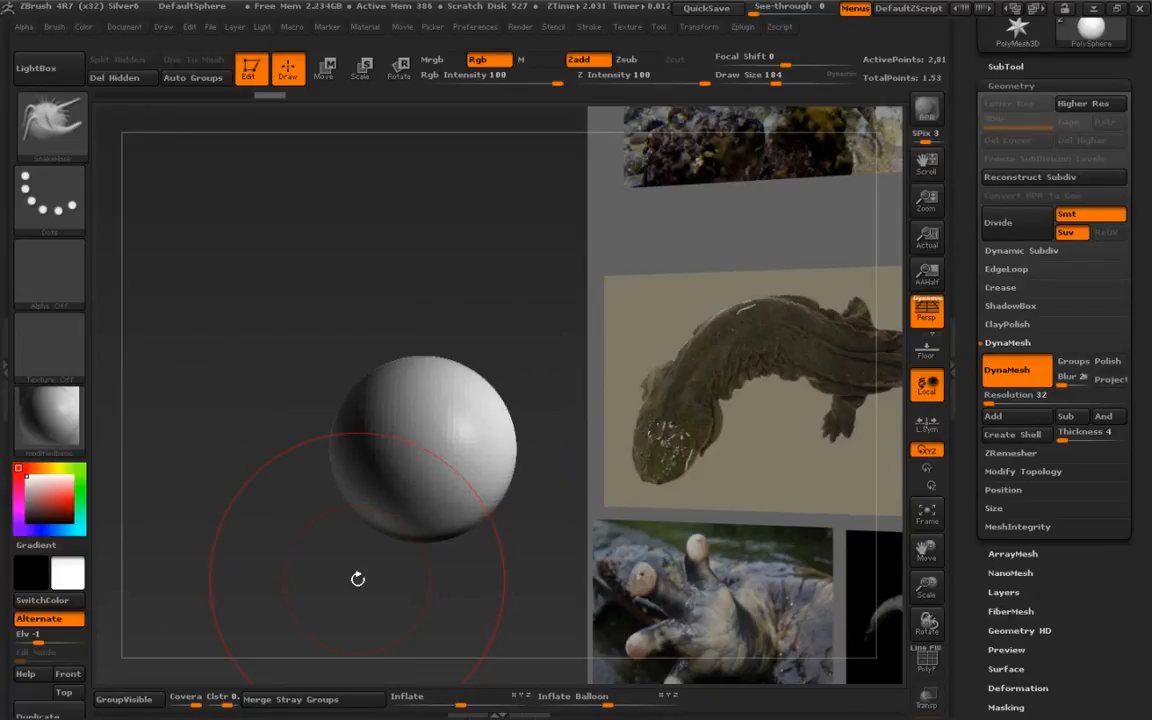
key("ctrl+s")
left_click_drag(354, 425, 357, 428)
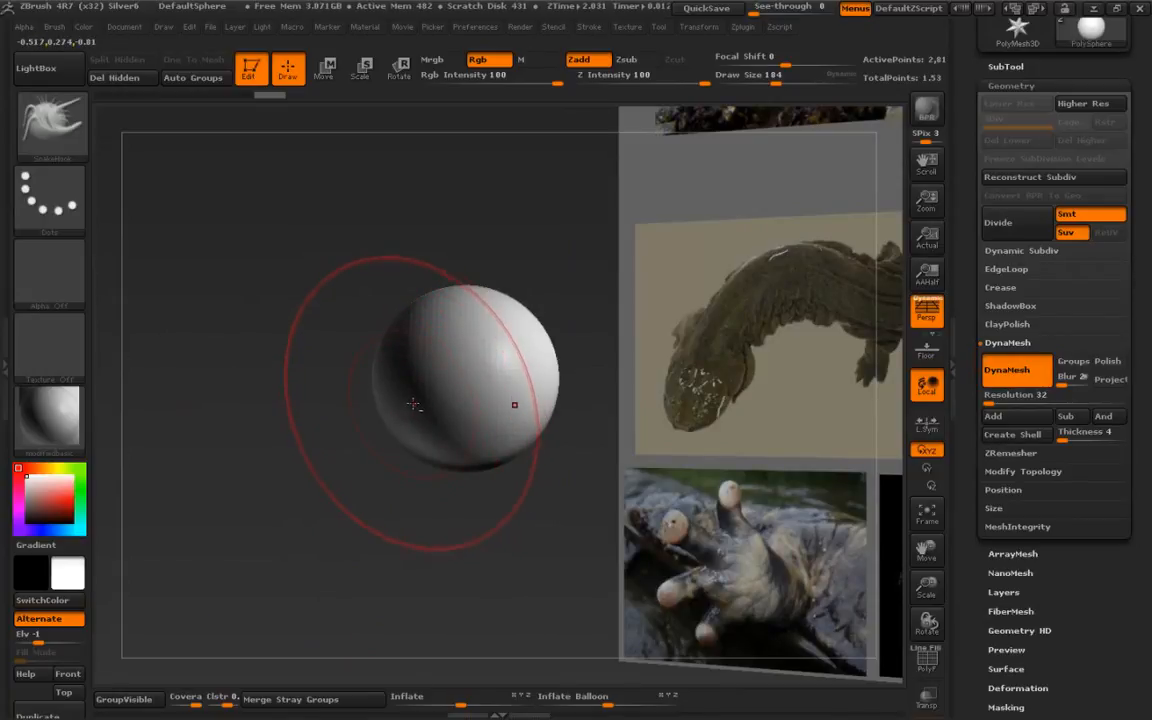
right_click_drag(411, 412, 400, 426)
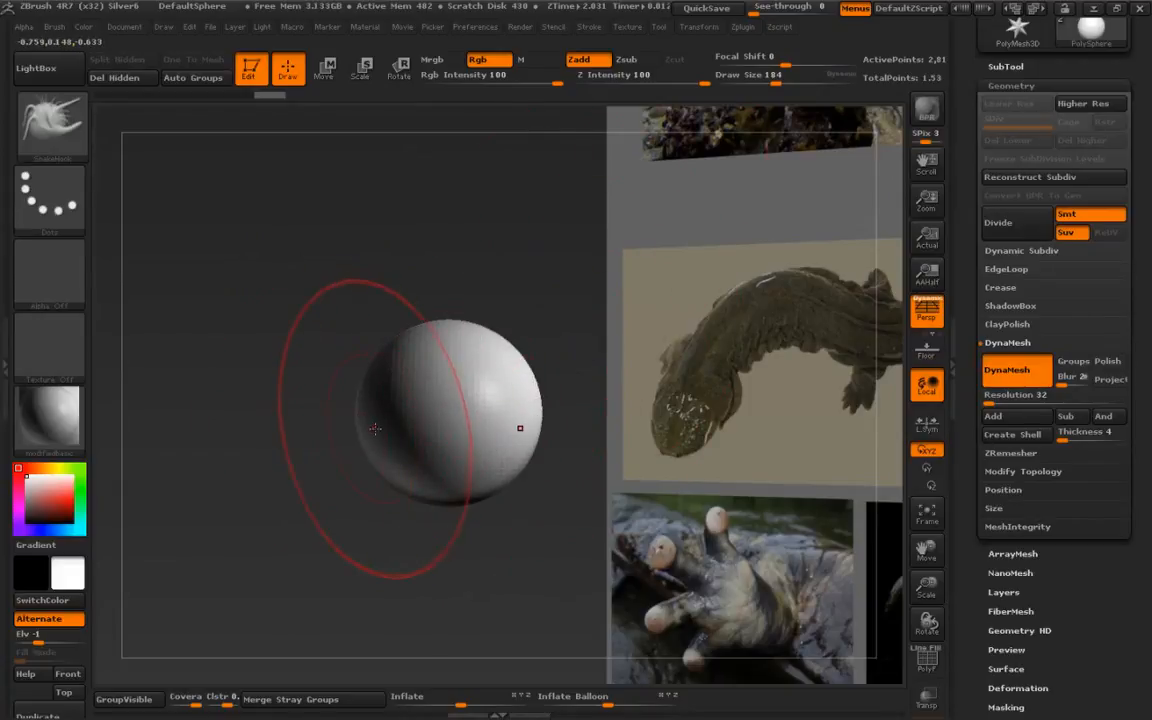
- Dock the Zplugin menu in the tray and expand Misc Utilities
left_click(742, 27)
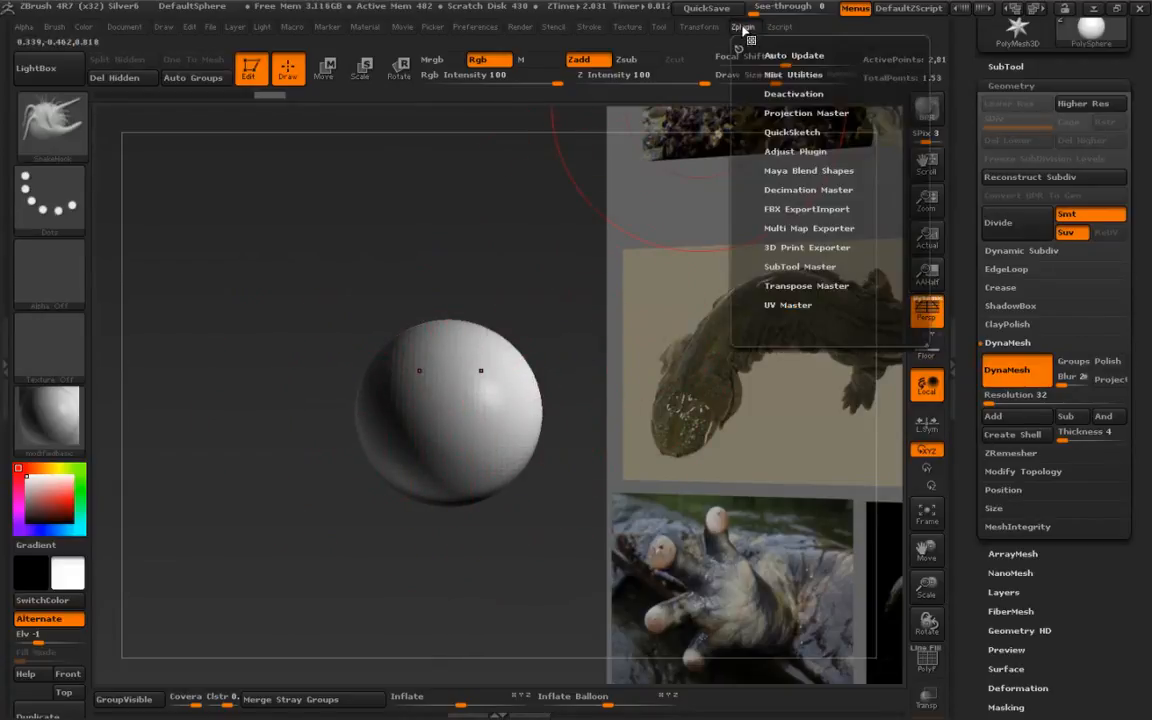
left_click_drag(740, 50, 1005, 60)
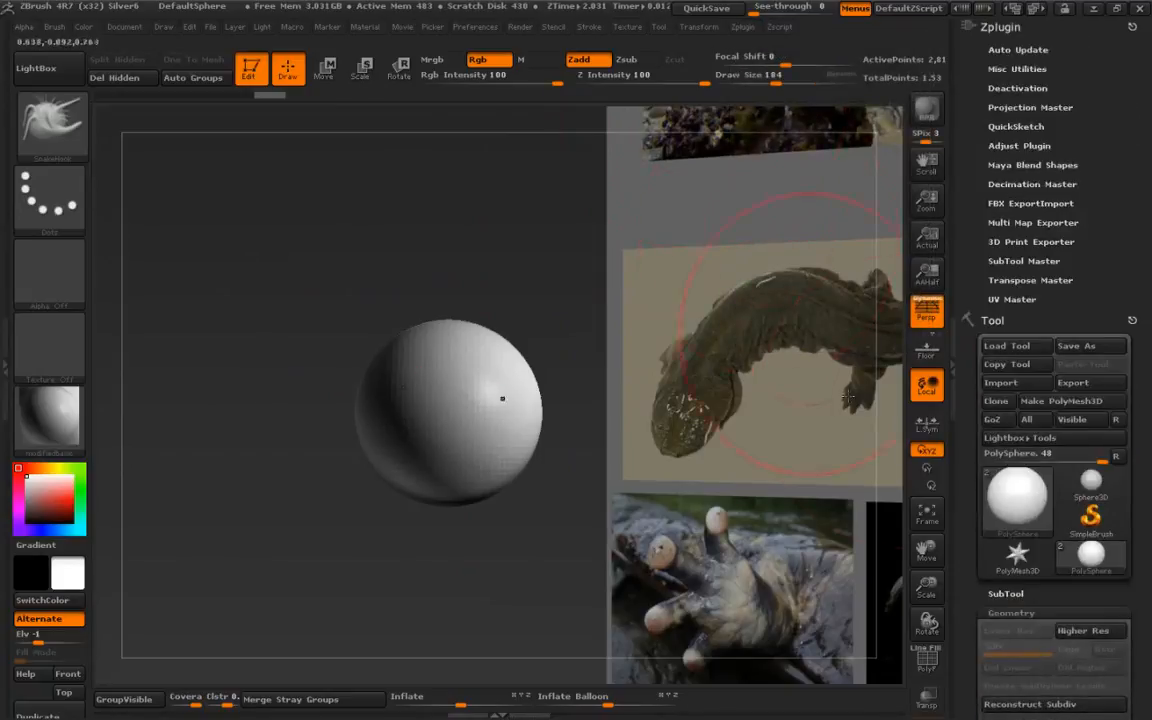
left_click(1005, 69)
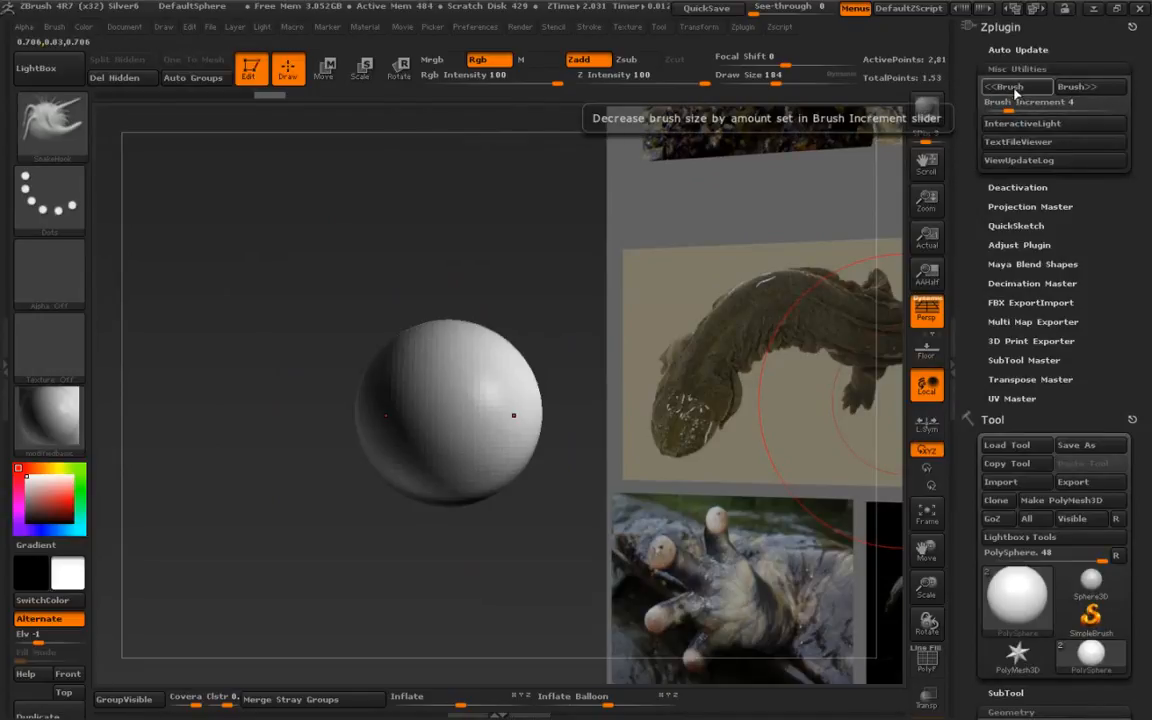
- Assign the [ key as a custom hotkey to the <<Brush size-decrease button, overriding the existing assignment
left_click(1016, 88)
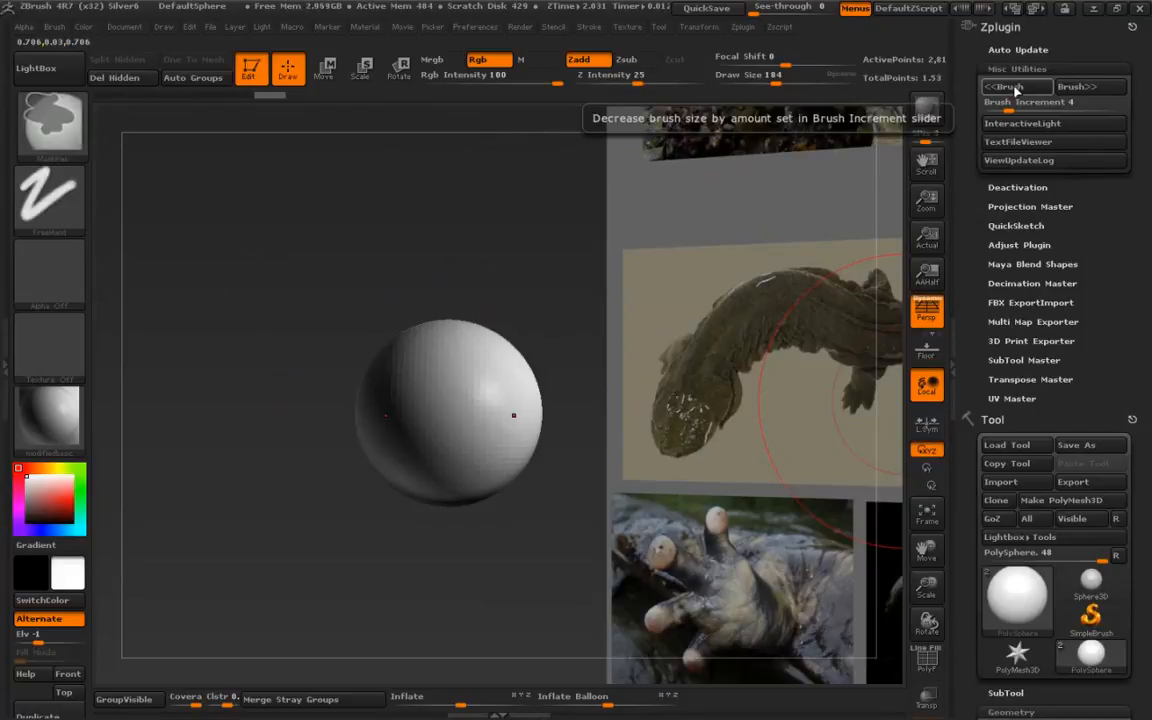
left_click(1014, 88, "ctrl+alt")
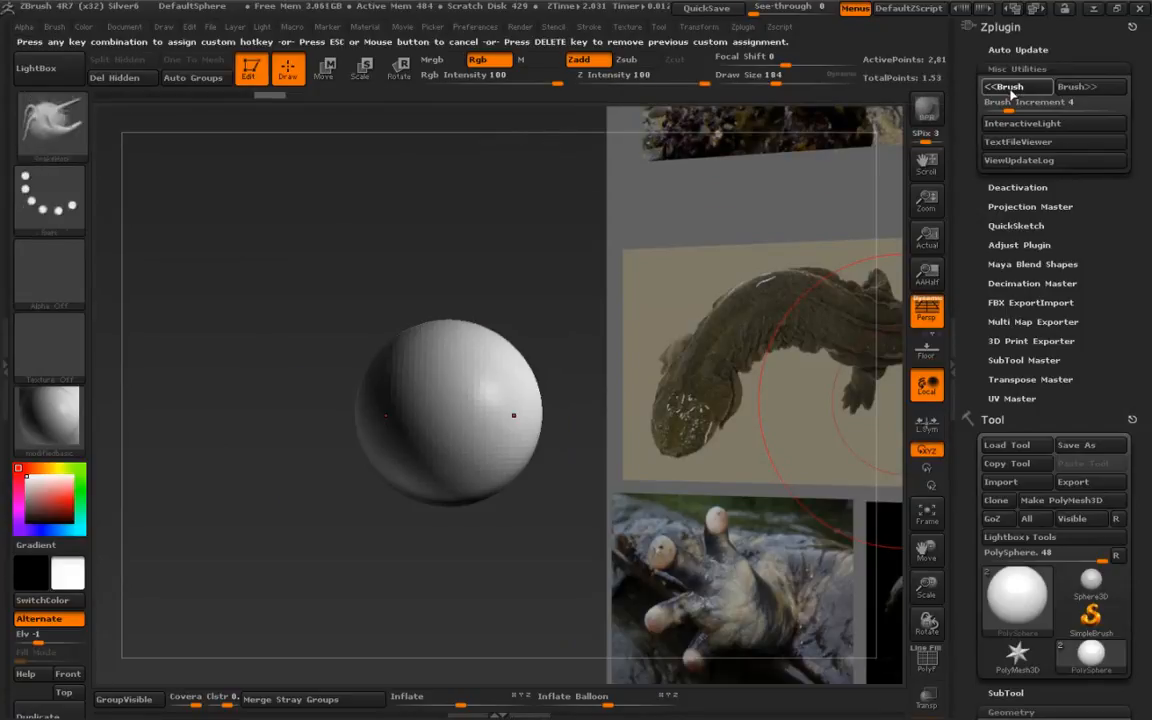
key("bracketleft")
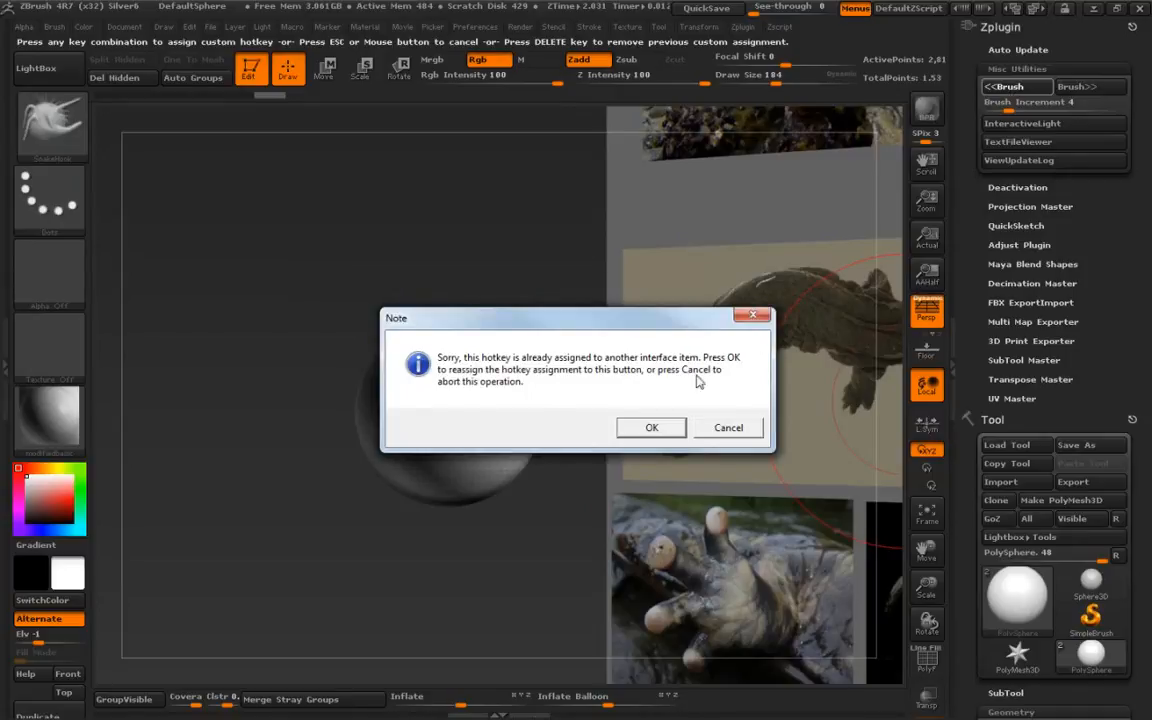
left_click(651, 428)
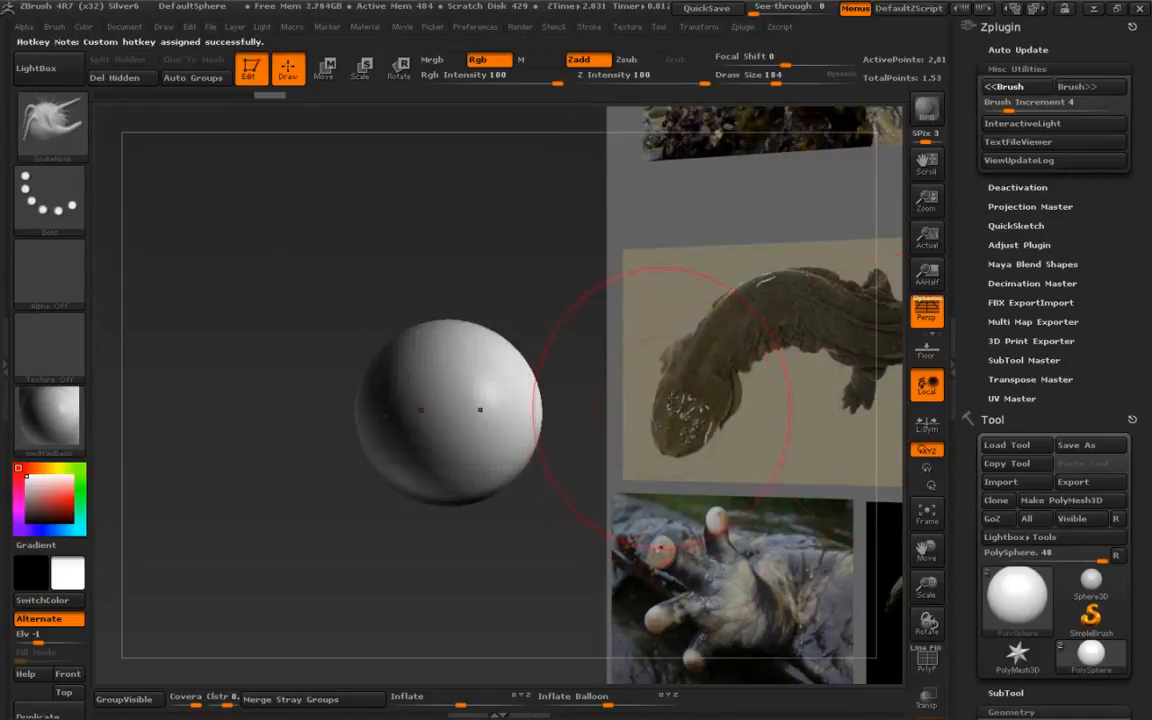
left_click(1096, 95)
left_click(1093, 90, "ctrl+alt")
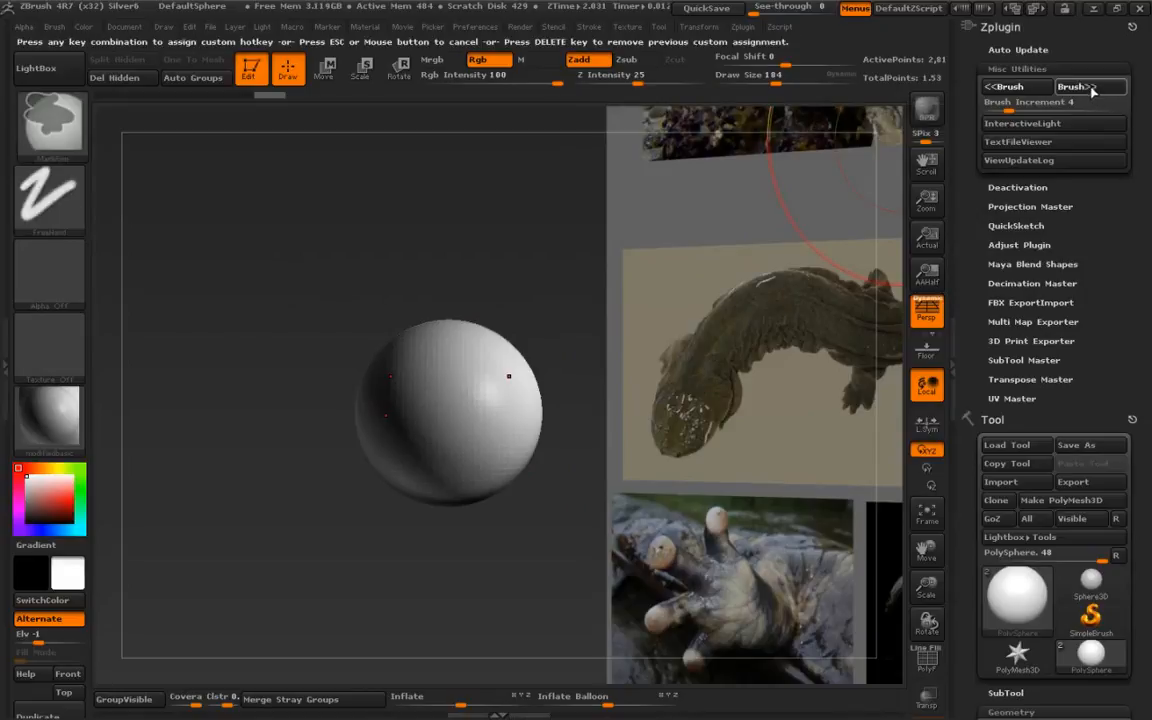
left_click(1003, 87)
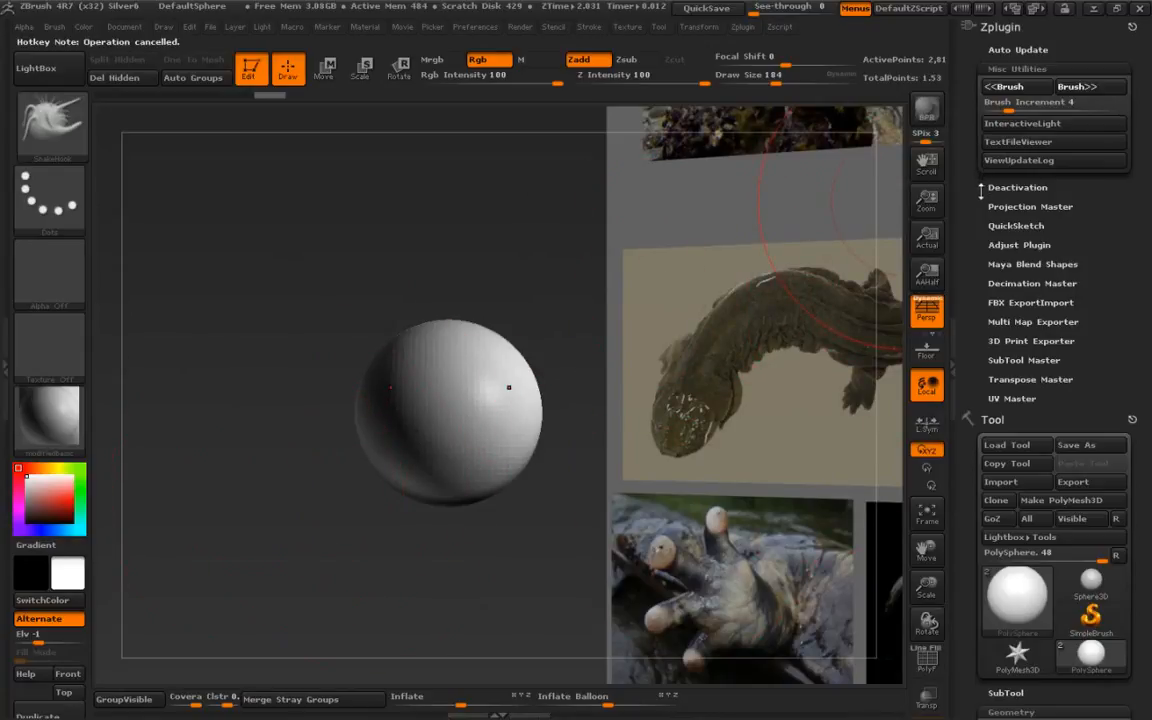
key("ctrl")
left_click(1021, 89, "ctrl+alt")
key("Escape")
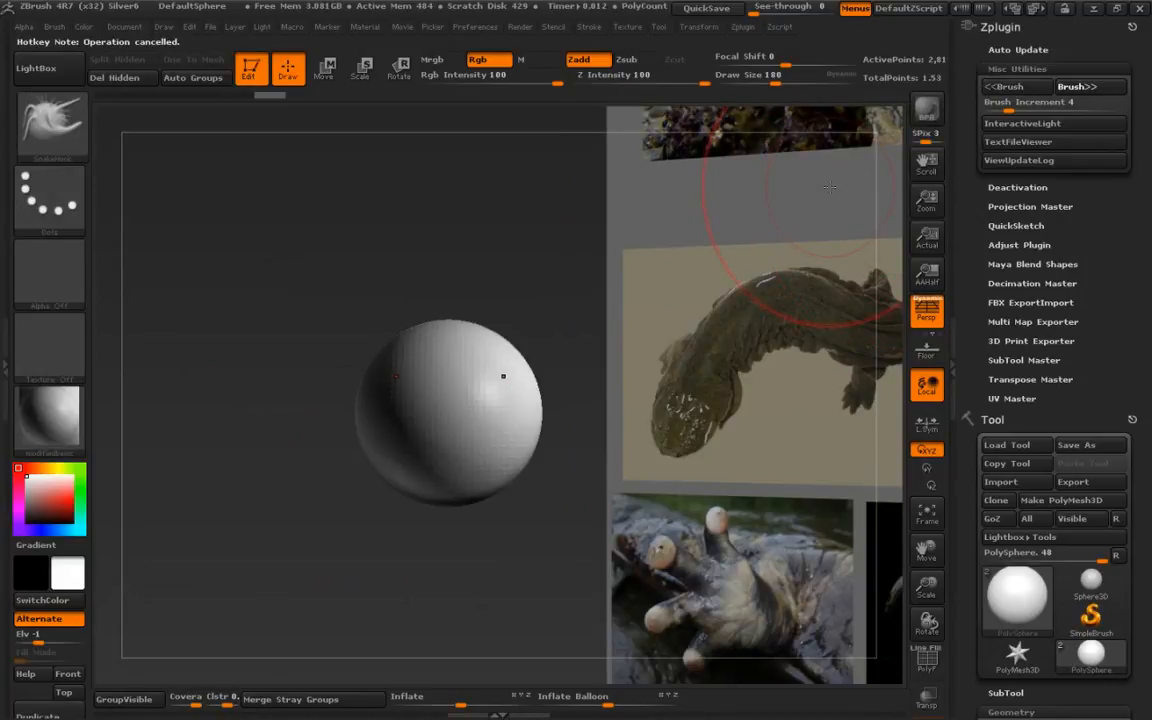
- Remove the Zplugin menu from the tray and set the brush draw size to 136
left_click(1131, 25)
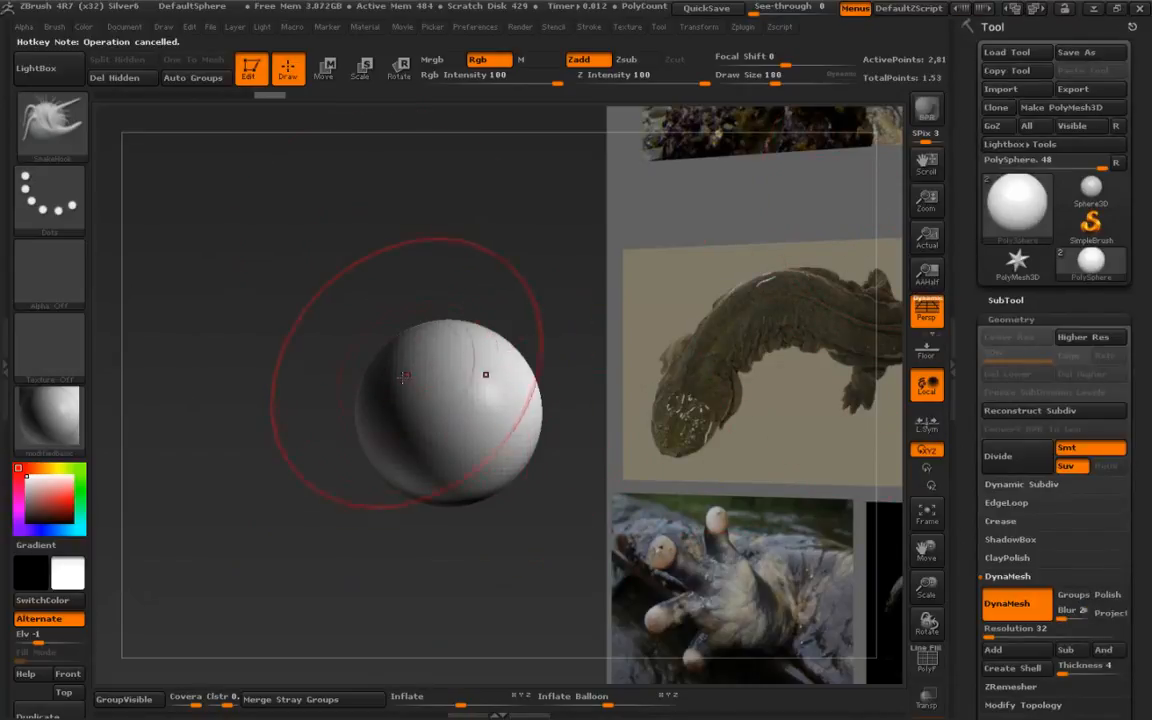
key("s")
left_click_drag(407, 393, 360, 396)
right_click_drag(373, 430, 391, 442, "ctrl")
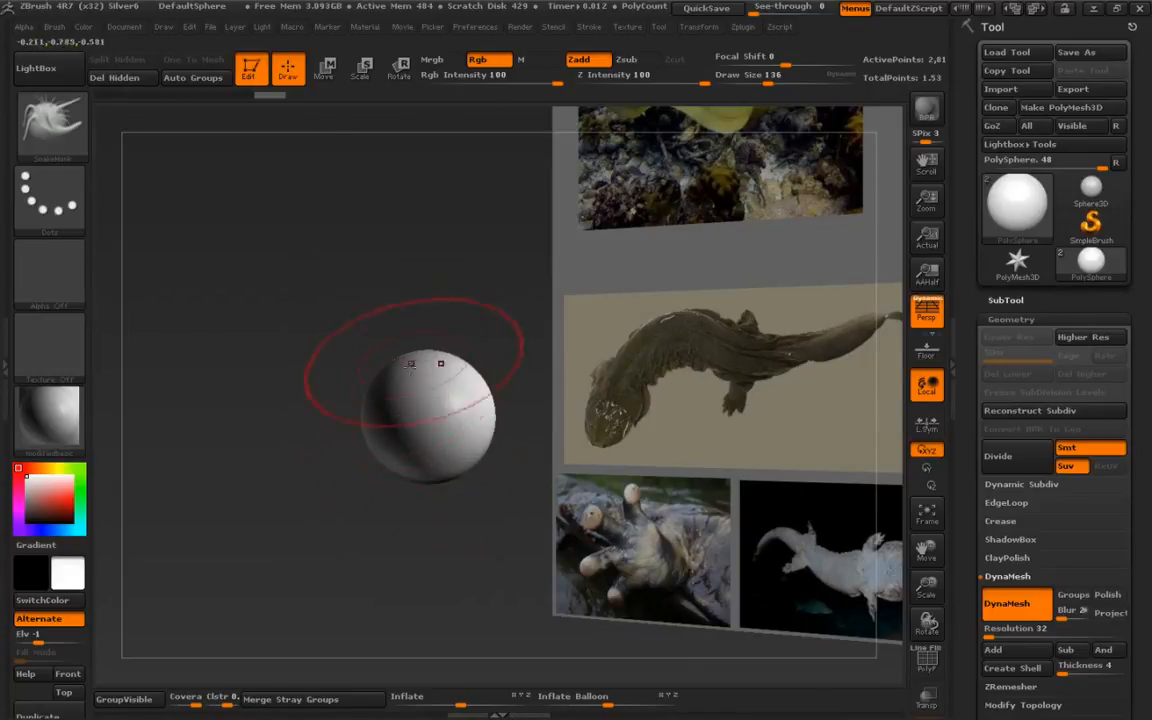
mouse_move(406, 429)
right_mouse_down("ctrl")
mouse_move(406, 340)
mouse_move(402, 399)
mouse_move(418, 470)
right_mouse_up("ctrl")
key("s")
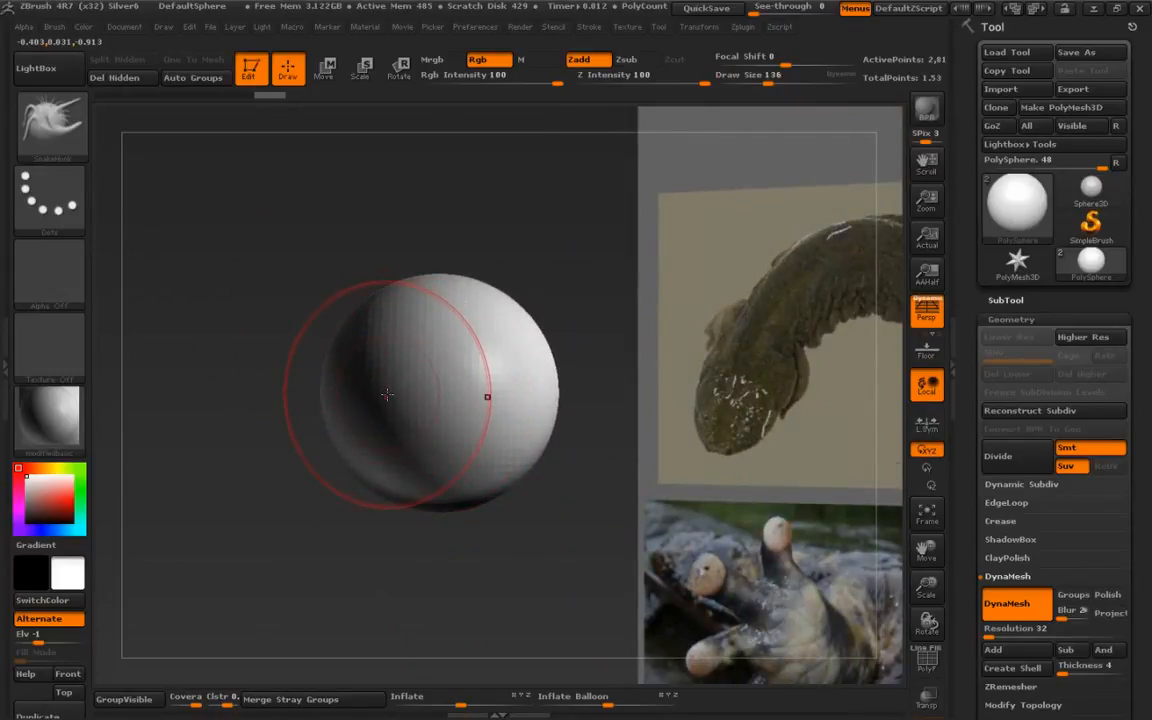
- Pull the sphere out into an elongated blob with SnakeHook strokes
right_click_drag(386, 398, 427, 458, "ctrl")
right_click_drag(284, 444, 247, 385, "alt")
right_click_drag(178, 366, 421, 484, "alt")
mouse_move(309, 332)
right_mouse_down("ctrl")
mouse_move(406, 419)
mouse_move(258, 422)
mouse_move(366, 393)
mouse_move(374, 421)
right_mouse_up("ctrl")
key("shift+z")
left_click_drag(312, 410, 277, 445)
left_click_drag(412, 446, 420, 540)
mouse_move(368, 446)
left_mouse_down()
mouse_move(324, 470)
mouse_move(256, 432)
mouse_move(254, 383)
mouse_move(310, 438)
mouse_move(314, 512)
left_mouse_up()
left_click_drag(741, 669, 758, 553, "alt")
left_click_drag(560, 514, 732, 579, "alt")
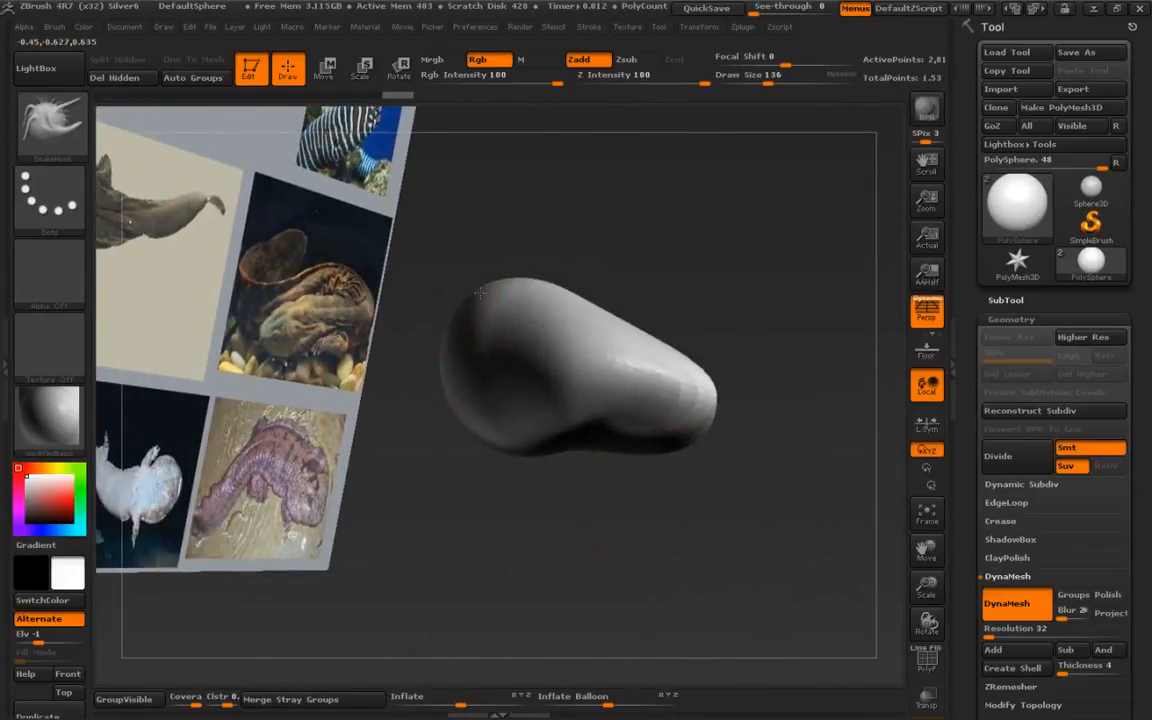
- Reshape the blob into a broad, flattened head form with further SnakeHook strokes
left_click_drag(480, 293, 450, 264)
left_click_drag(470, 368, 437, 406)
left_click_drag(447, 330, 452, 400, "shift")
left_click_drag(461, 482, 350, 530)
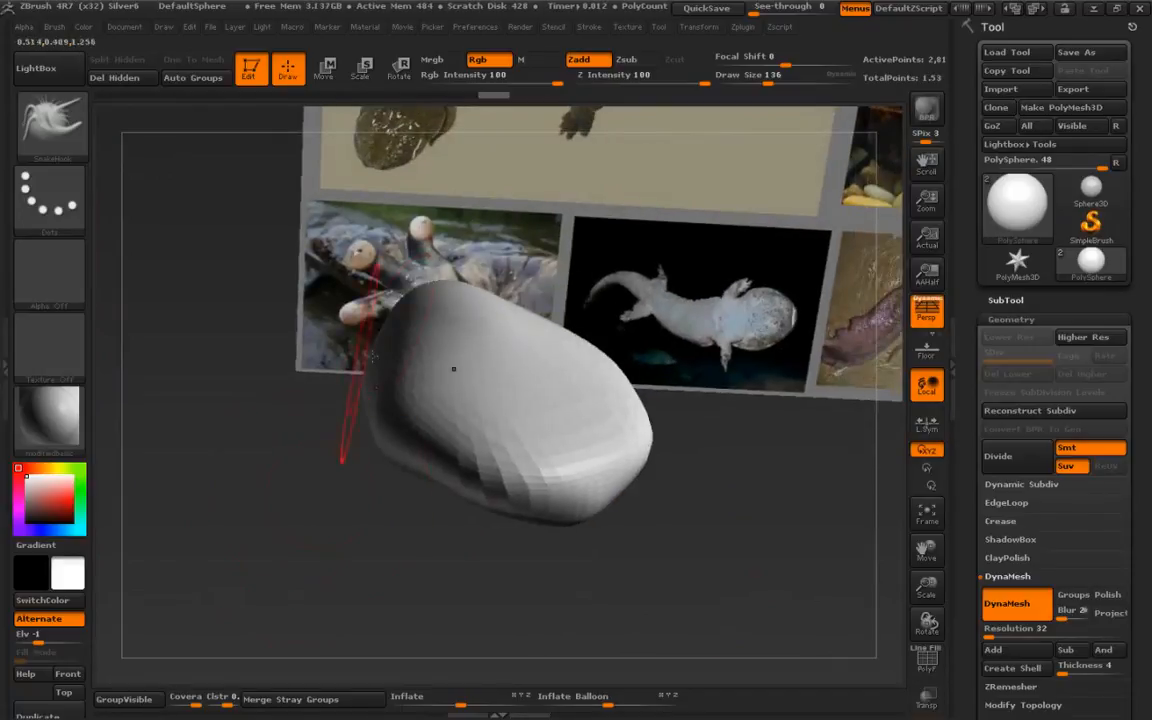
mouse_move(440, 540)
left_mouse_down()
mouse_move(352, 535)
mouse_move(233, 497)
mouse_move(214, 477)
left_mouse_up()
left_click_drag(372, 345, 404, 312)
mouse_move(292, 275)
left_mouse_down()
mouse_move(299, 246)
mouse_move(282, 244)
left_mouse_up()
left_click_drag(319, 478, 279, 456, "alt")
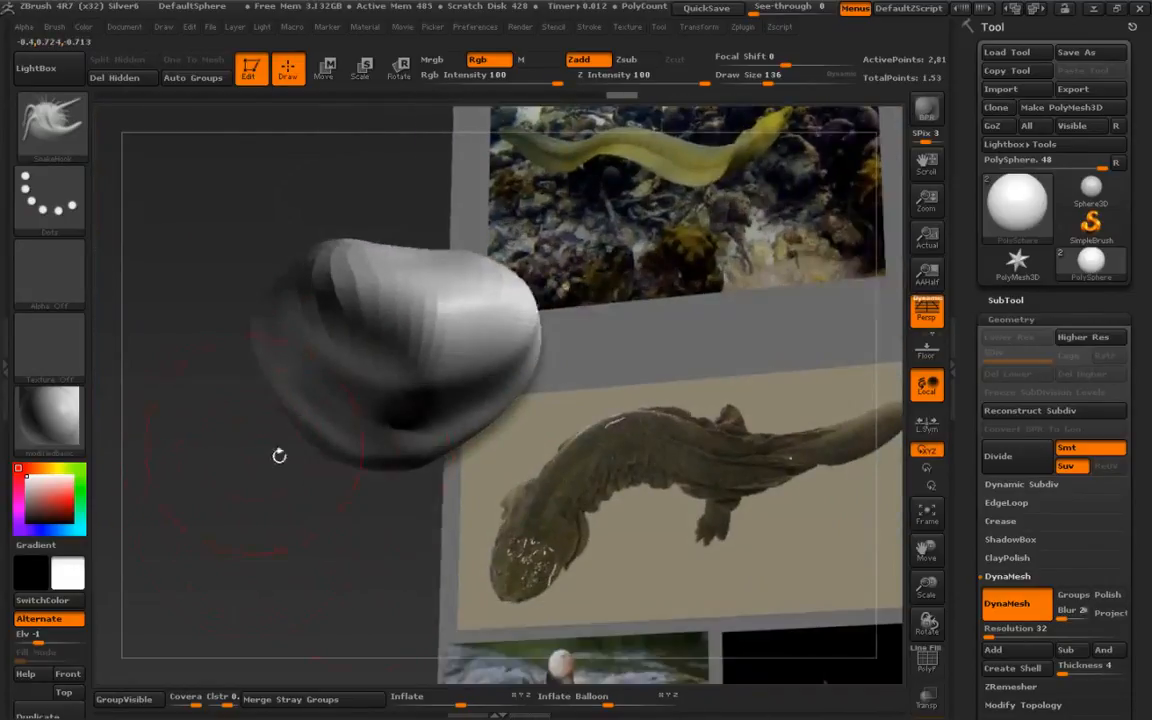
mouse_move(278, 502)
left_mouse_down()
mouse_move(427, 411)
mouse_move(390, 434)
mouse_move(268, 431)
mouse_move(262, 412)
left_mouse_up()
left_click_drag(385, 414, 272, 412)
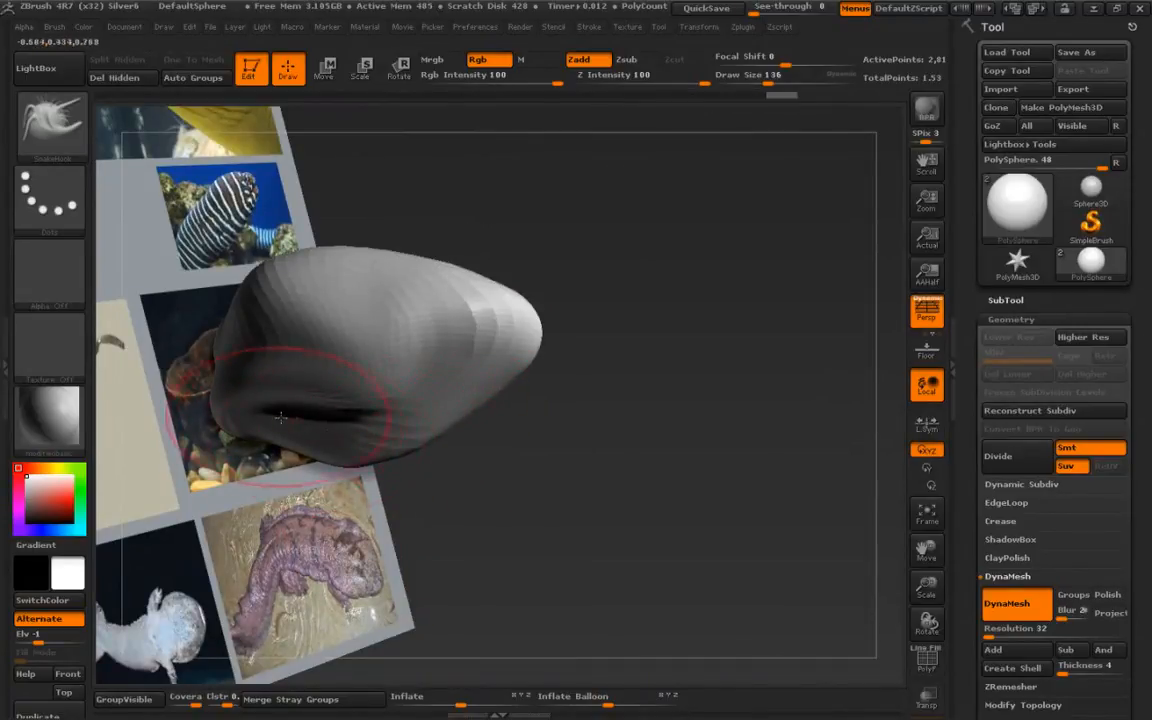
left_click_drag(440, 474, 290, 432)
left_click_drag(250, 355, 404, 504)
mouse_move(273, 419)
left_mouse_down()
mouse_move(404, 463)
mouse_move(385, 537)
mouse_move(391, 432)
left_mouse_up()
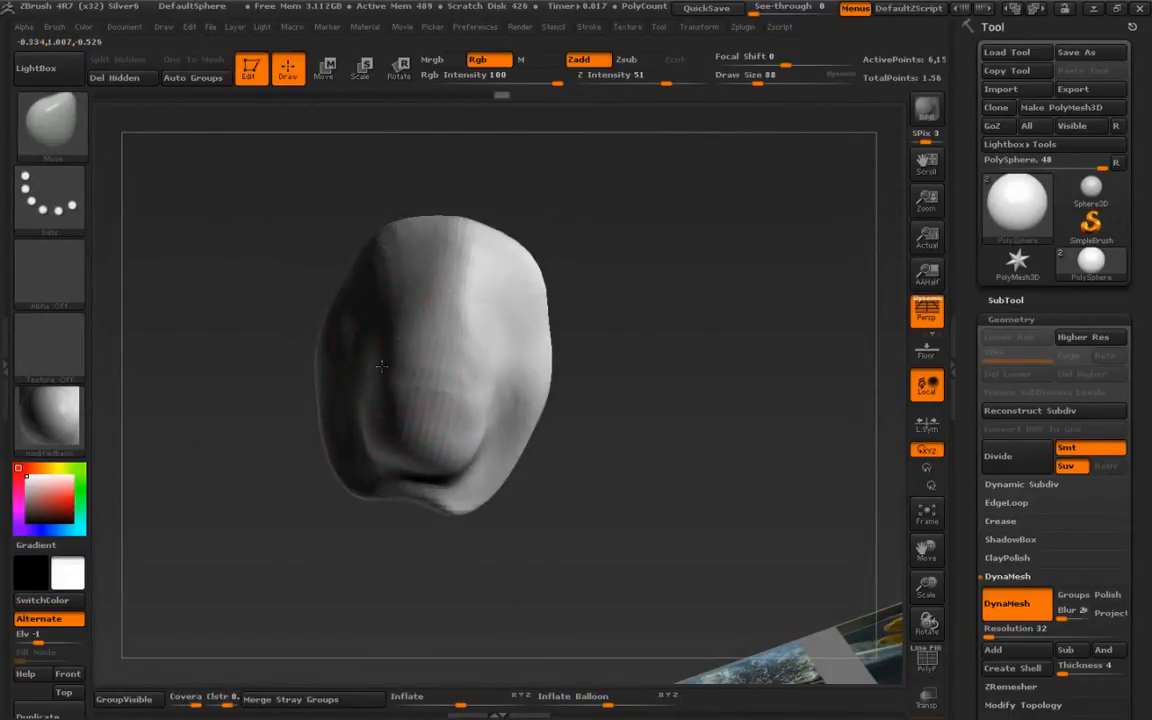
- Shape the head's underside and snout with the Move brush
mouse_move(305, 340)
left_mouse_down()
mouse_move(190, 481)
mouse_move(395, 397)
left_mouse_up()
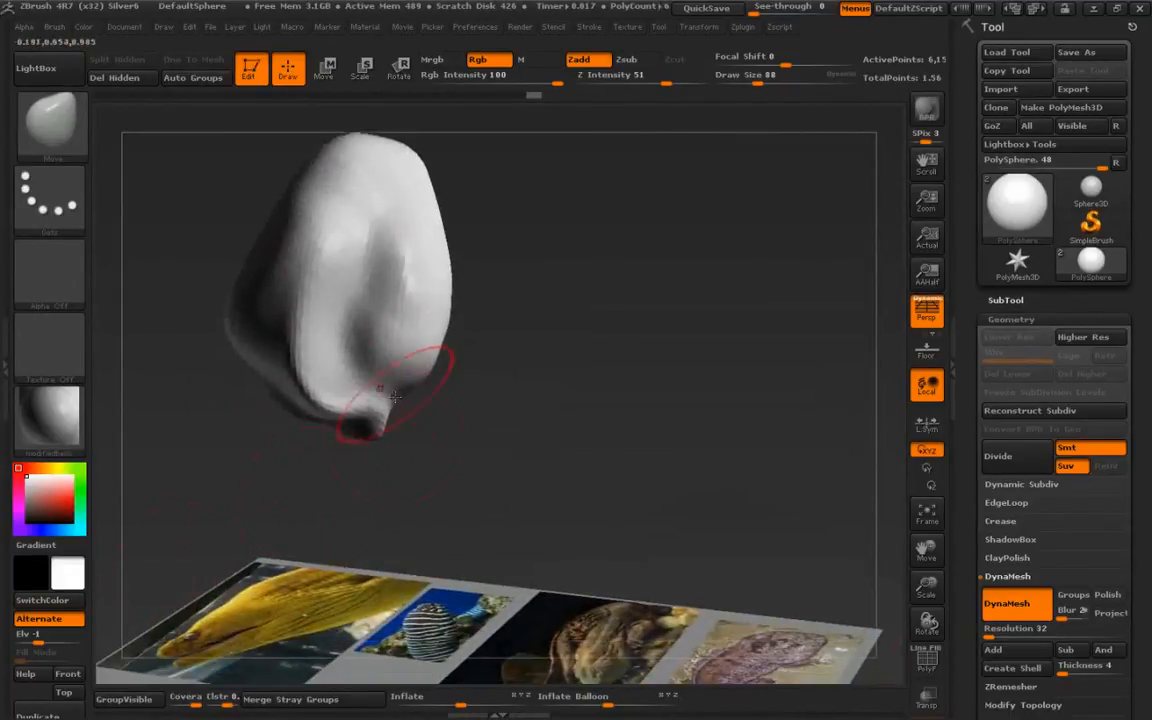
mouse_move(314, 482)
left_mouse_down()
mouse_move(373, 483)
mouse_move(352, 464)
mouse_move(386, 488)
left_mouse_up()
left_click_drag(262, 430, 290, 462, "ctrl")
left_click_drag(514, 478, 415, 522, "shift")
mouse_move(261, 383)
left_mouse_down()
mouse_move(365, 458)
mouse_move(353, 599)
mouse_move(297, 592)
left_mouse_up()
- Switch to the ClayBuildup brush at draw size 32 and build up eye bulges on top of the head
key("b")
key("c")
key("b")
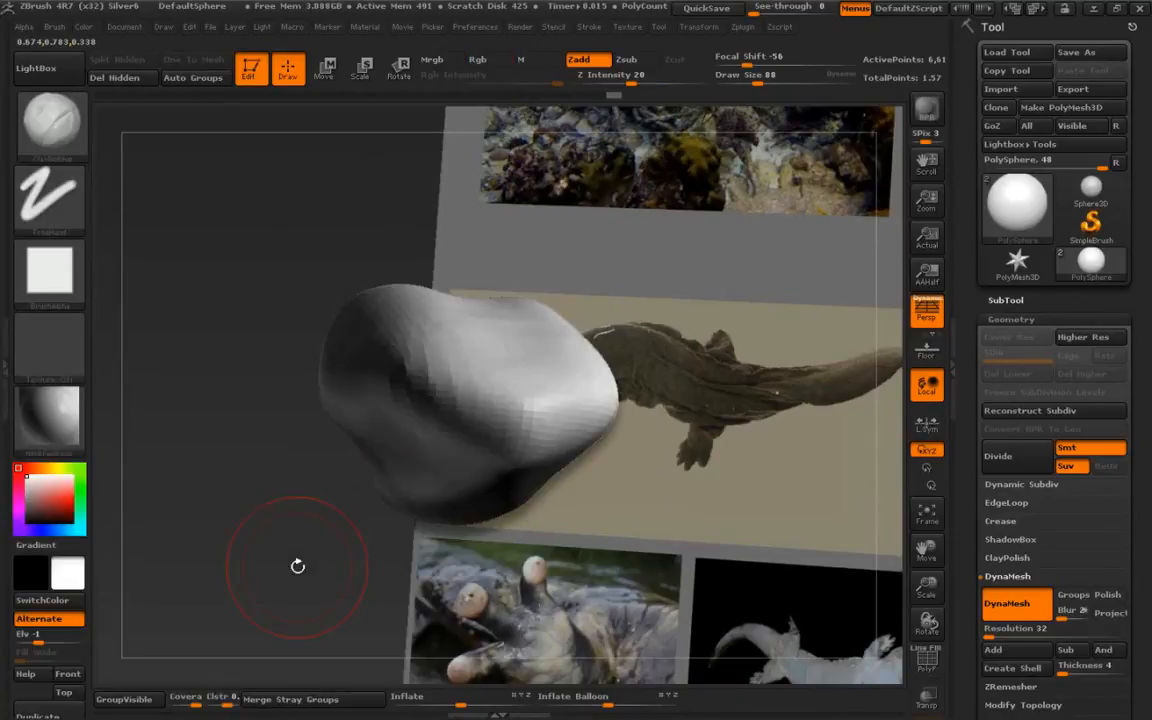
key("bracketleft")
left_click_drag(328, 606, 352, 555)
mouse_move(463, 368)
left_mouse_down()
mouse_move(436, 368)
mouse_move(450, 376)
mouse_move(438, 388)
left_mouse_up()
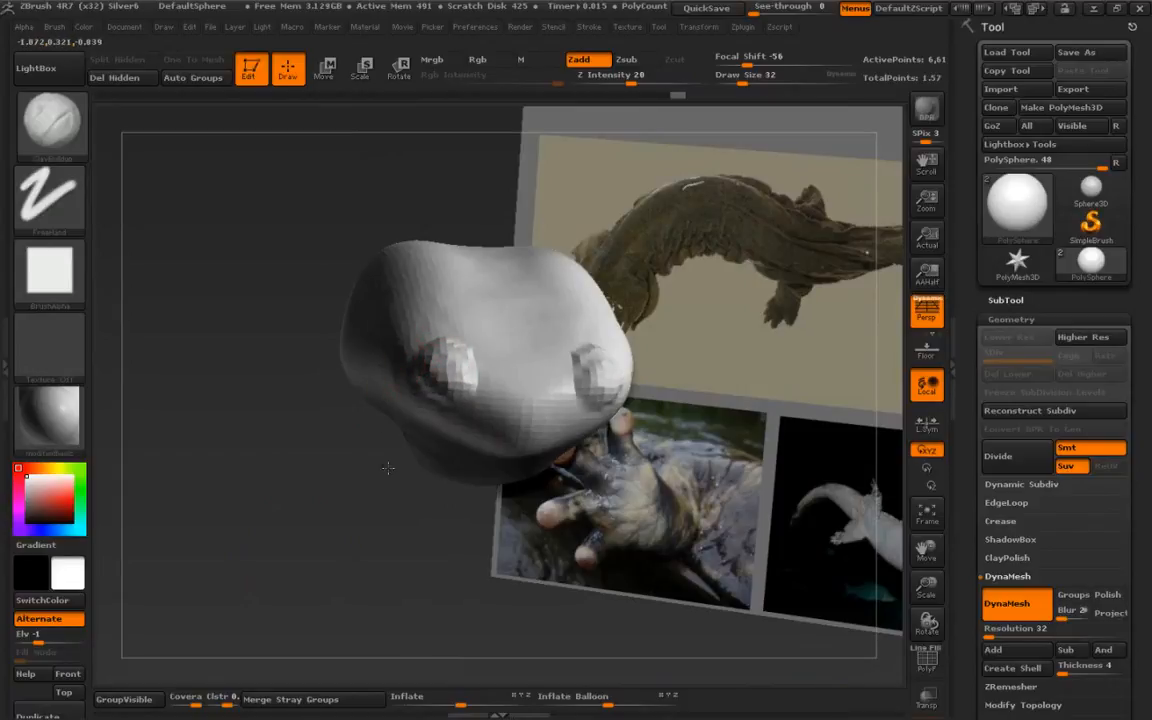
left_click_drag(390, 474, 455, 476)
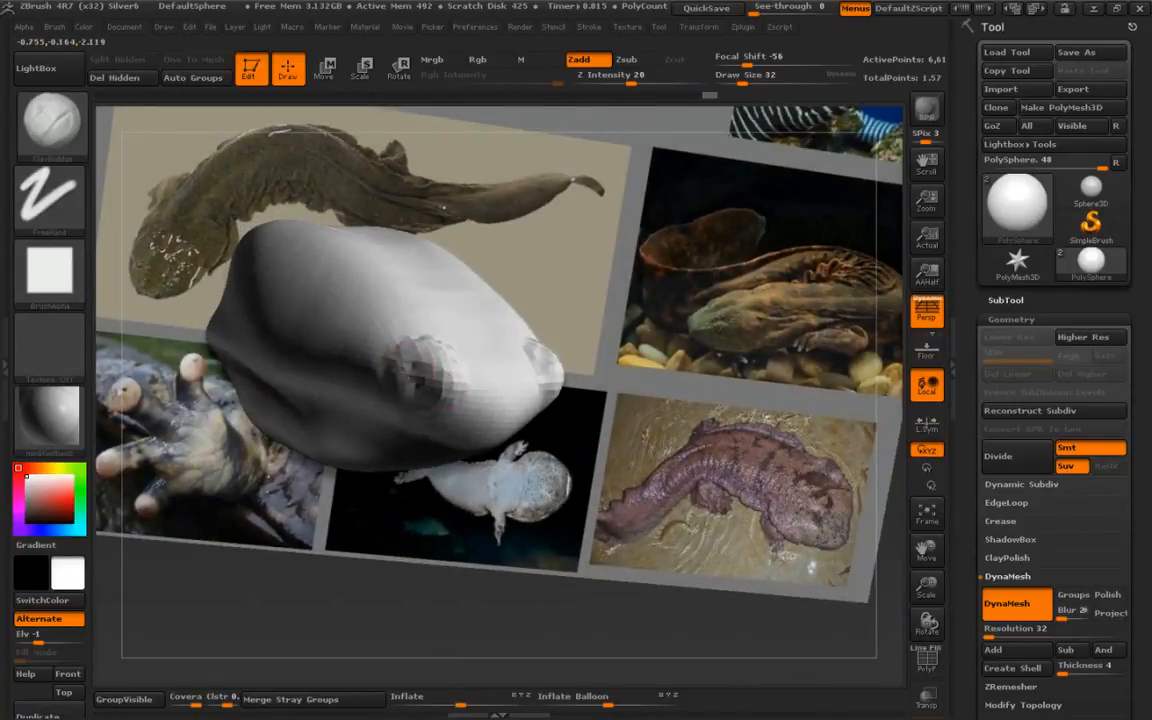
left_click_drag(420, 352, 459, 365, "shift")
mouse_move(446, 482)
left_mouse_down()
mouse_move(432, 560)
mouse_move(405, 535)
left_mouse_up()
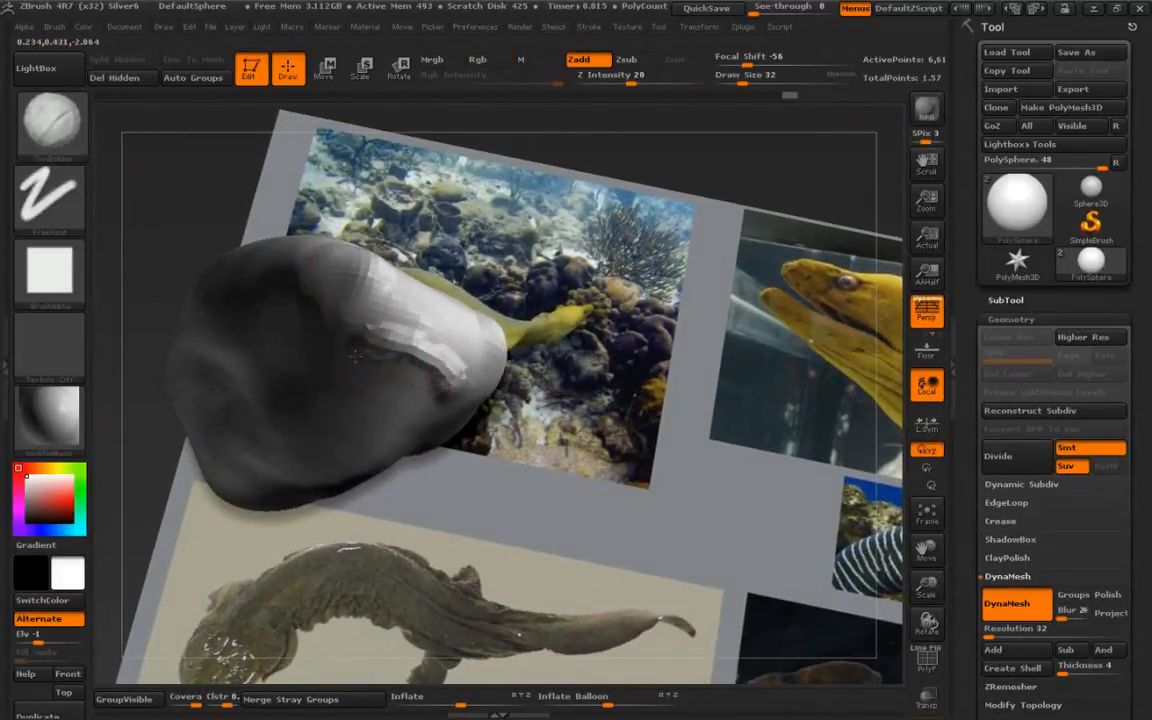
- Add clay along the head's sides and jaw with ClayBuildup strokes
left_click_drag(302, 516, 268, 253)
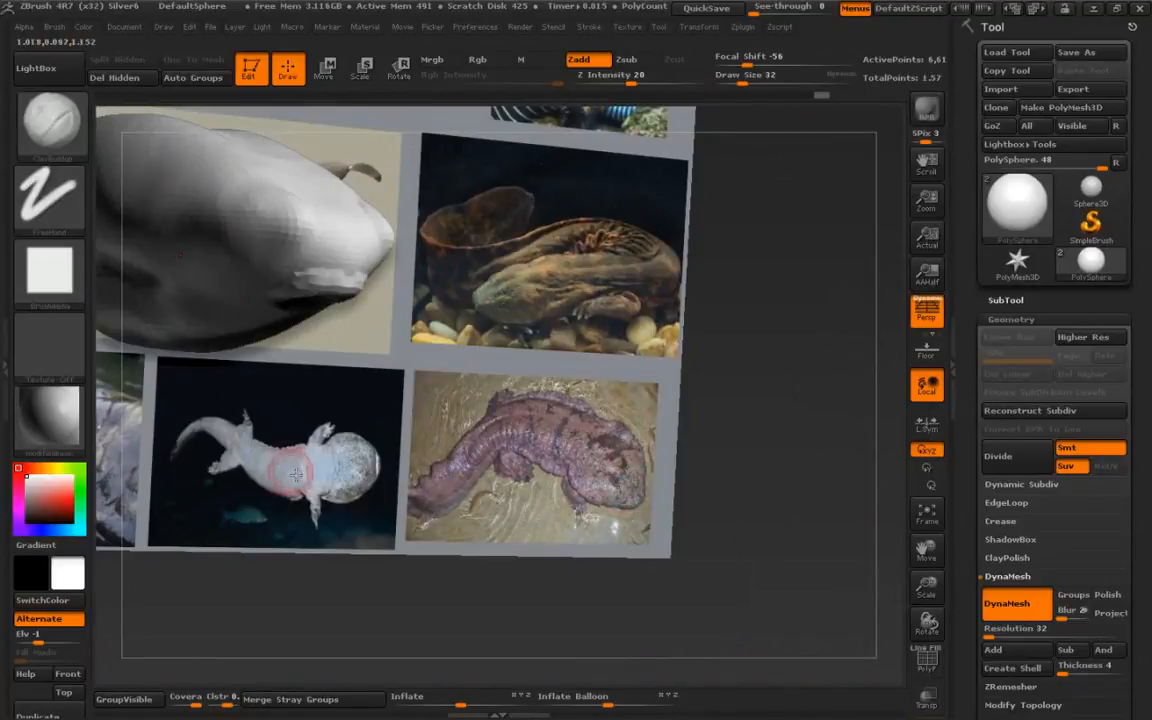
left_click_drag(240, 118, 315, 230, "alt")
left_click_drag(570, 273, 567, 272, "alt")
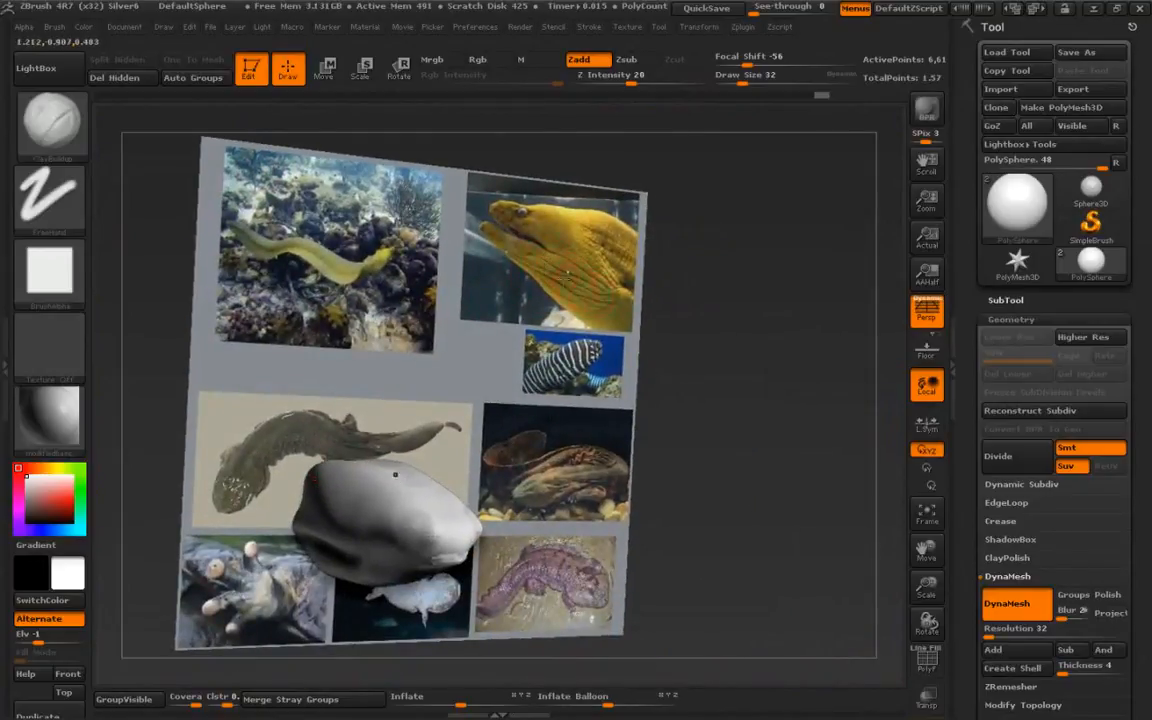
left_click_drag(265, 510, 352, 510, "alt")
left_click_drag(175, 648, 287, 530, "alt")
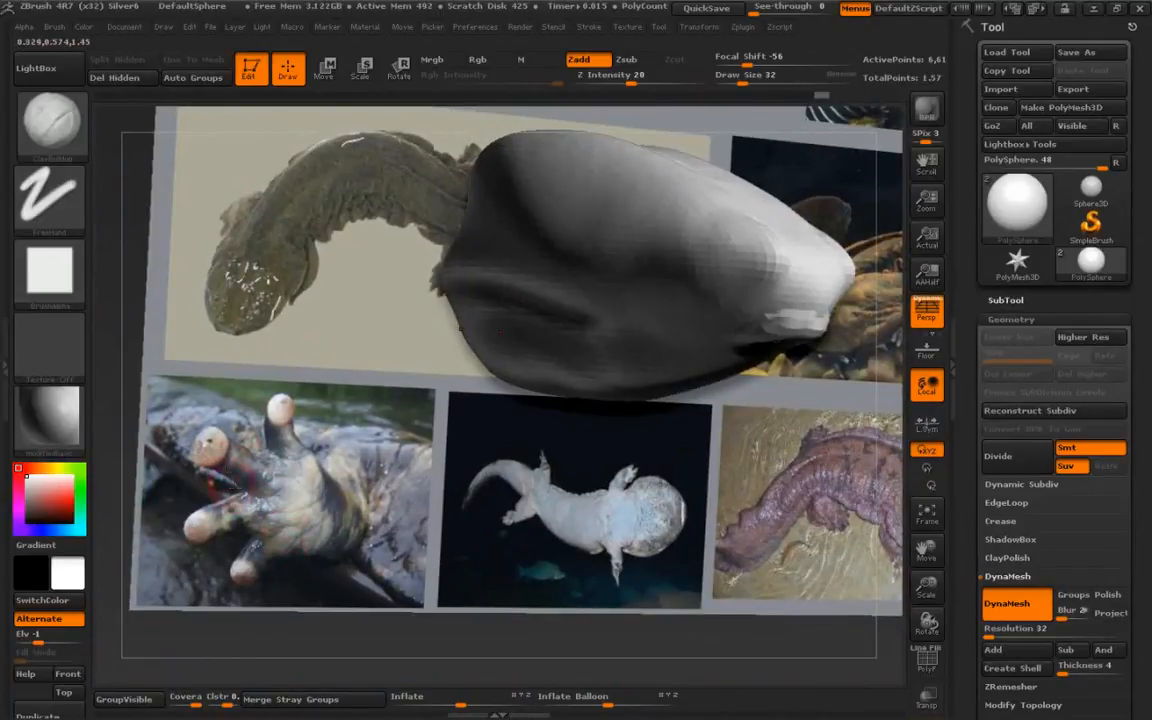
left_click_drag(275, 508, 303, 468, "alt")
left_click_drag(232, 402, 214, 505, "alt")
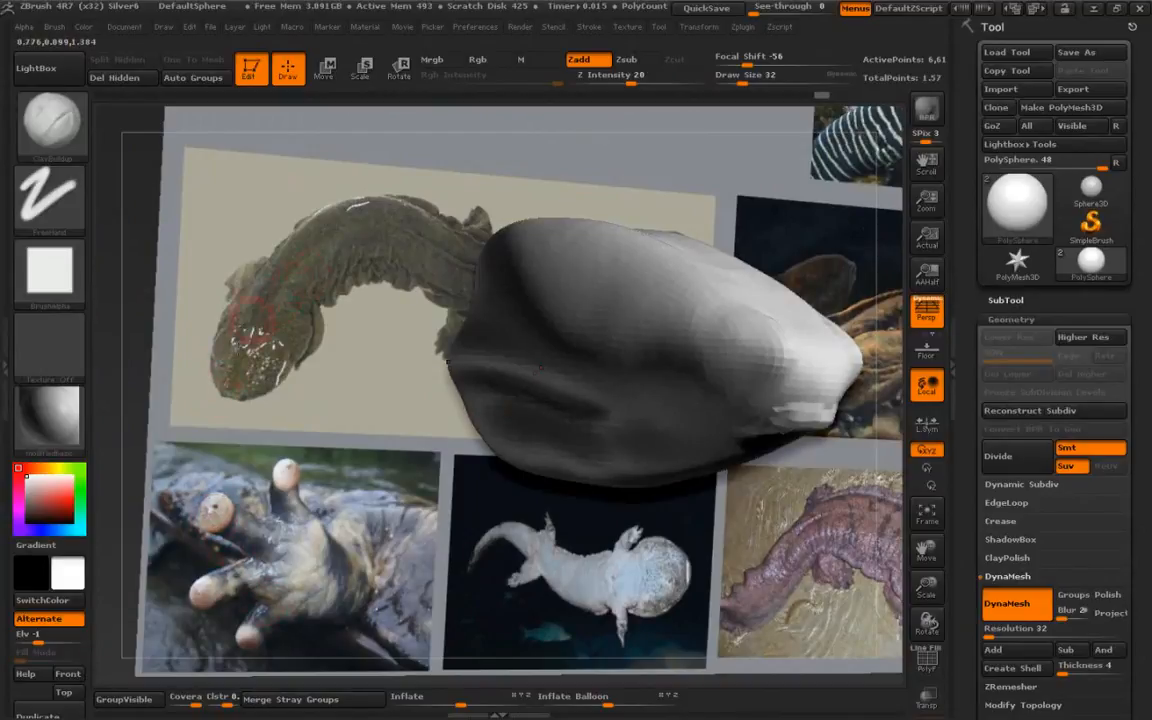
mouse_move(370, 415)
left_mouse_down("alt")
mouse_move(268, 429)
mouse_move(240, 495)
mouse_move(252, 497)
left_mouse_up("alt")
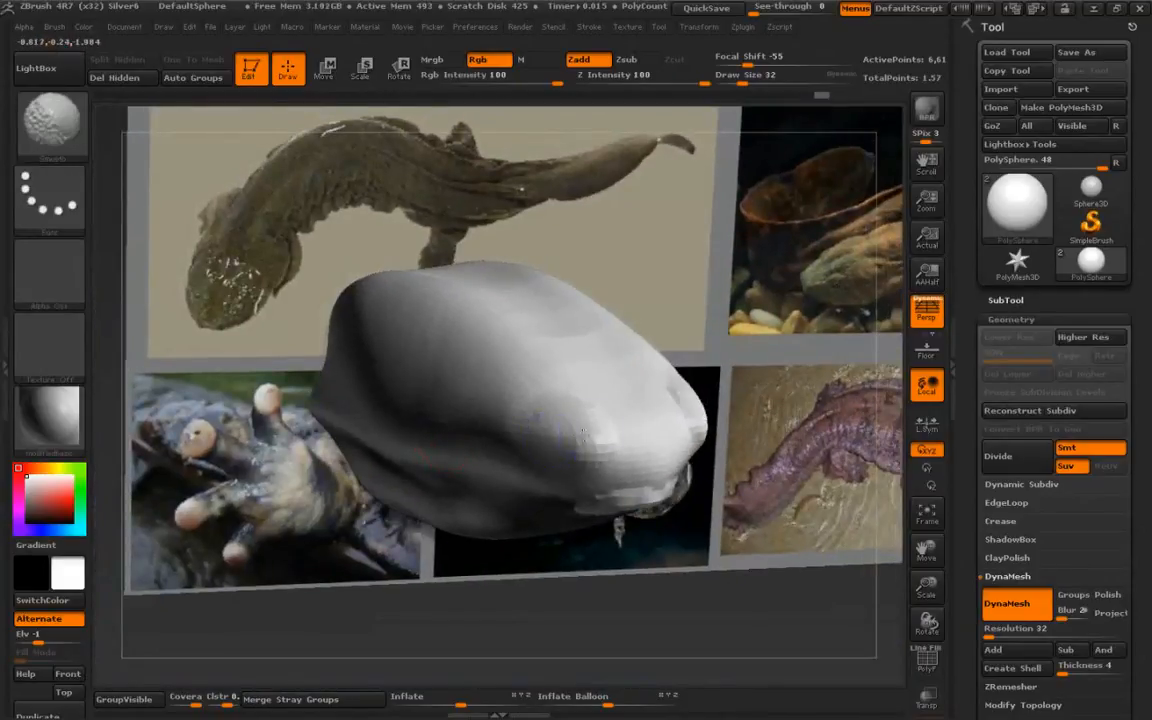
- Build up clay around the eye area of the head with ClayBuildup strokes at Z Intensity 20
right_click_drag(487, 350, 570, 397)
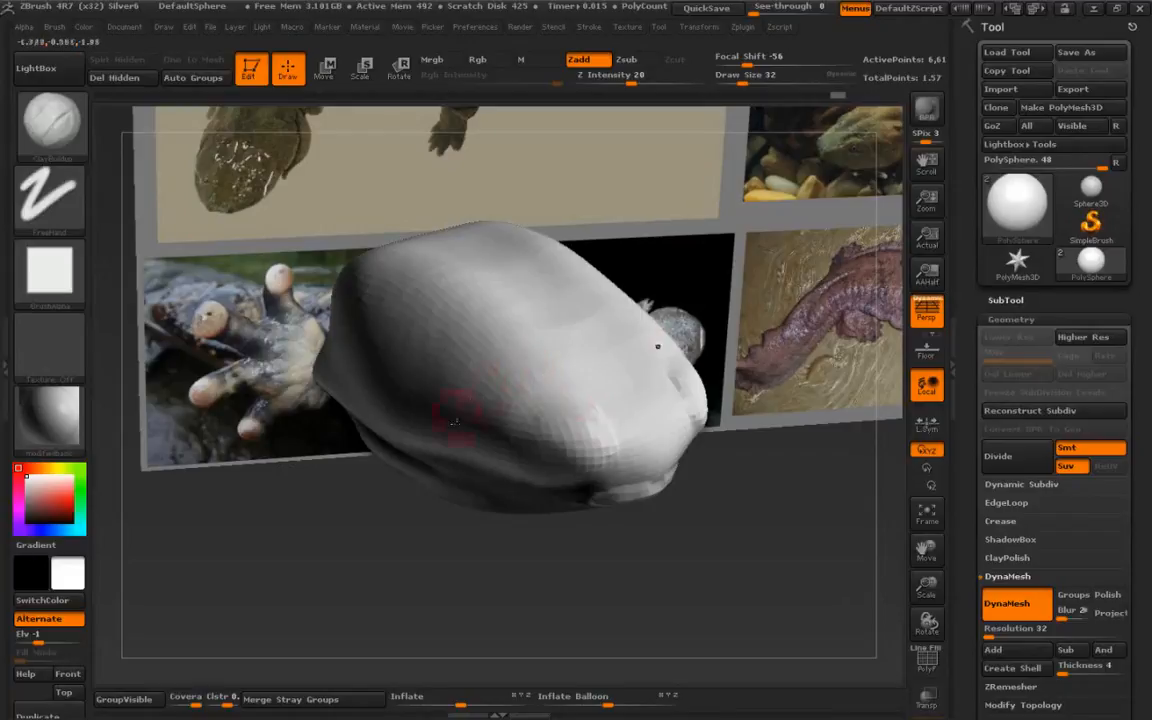
right_click_drag(458, 411, 520, 370)
right_click_drag(421, 432, 473, 391)
mouse_move(393, 416)
right_mouse_down()
mouse_move(381, 428)
mouse_move(418, 380)
mouse_move(488, 369)
right_mouse_up()
mouse_move(462, 347)
left_mouse_down()
mouse_move(414, 376)
mouse_move(474, 362)
mouse_move(484, 392)
left_mouse_up()
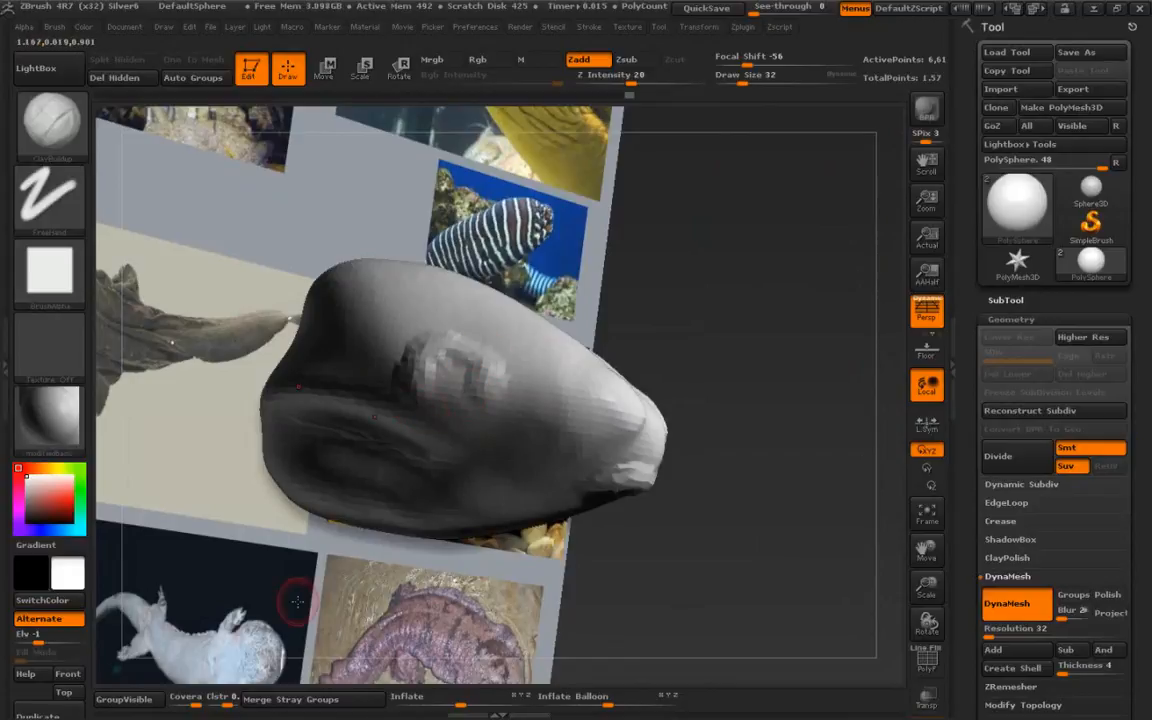
right_click_drag(457, 342, 447, 326, "ctrl")
mouse_move(434, 324)
left_mouse_down()
mouse_move(486, 368)
mouse_move(446, 326)
mouse_move(462, 382)
left_mouse_up()
mouse_move(481, 325)
left_mouse_down()
mouse_move(418, 345)
mouse_move(495, 352)
mouse_move(456, 372)
left_mouse_up()
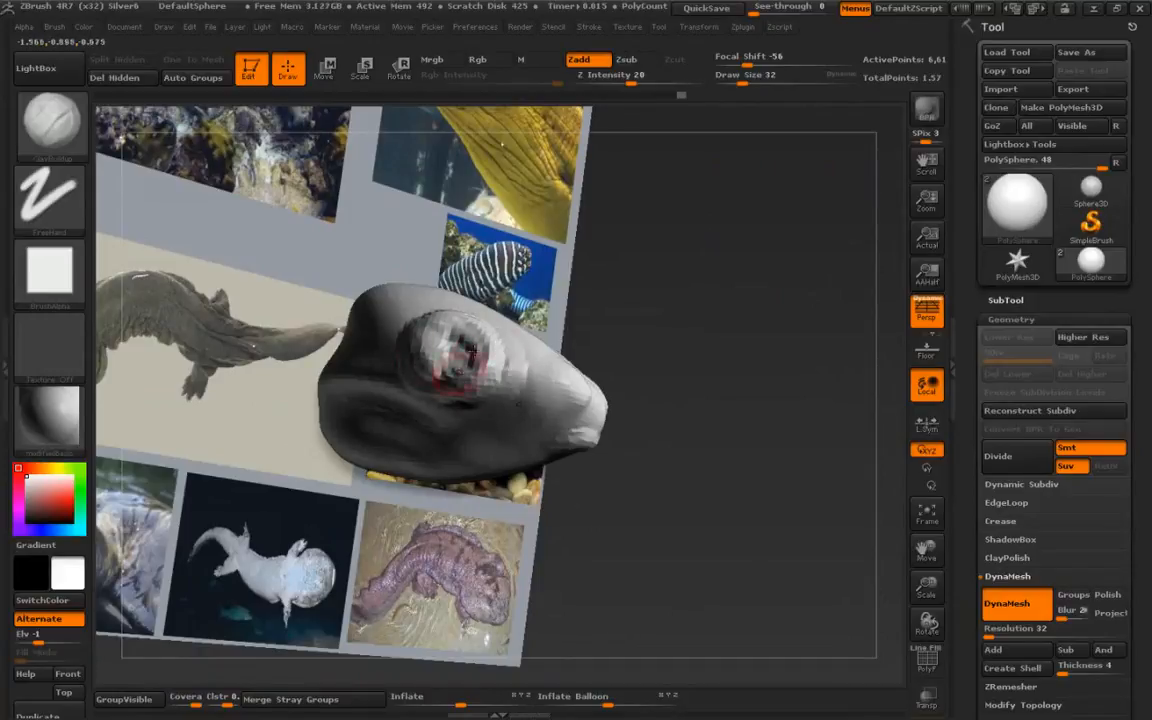
- Add more clay along the head's sides and cheek region
mouse_move(475, 350)
right_mouse_down()
mouse_move(484, 362)
mouse_move(450, 444)
mouse_move(464, 484)
right_mouse_up()
mouse_move(424, 446)
left_mouse_down()
mouse_move(460, 489)
mouse_move(378, 456)
mouse_move(349, 475)
left_mouse_up()
right_click_drag(375, 500, 292, 404, "alt")
mouse_move(288, 318)
left_mouse_down()
mouse_move(312, 304)
mouse_move(366, 385)
mouse_move(322, 350)
mouse_move(307, 362)
mouse_move(335, 338)
mouse_move(362, 382)
left_mouse_up()
mouse_move(340, 318)
left_mouse_down()
mouse_move(372, 338)
mouse_move(388, 398)
mouse_move(404, 378)
mouse_move(386, 411)
left_mouse_up()
left_click_drag(300, 336, 354, 362)
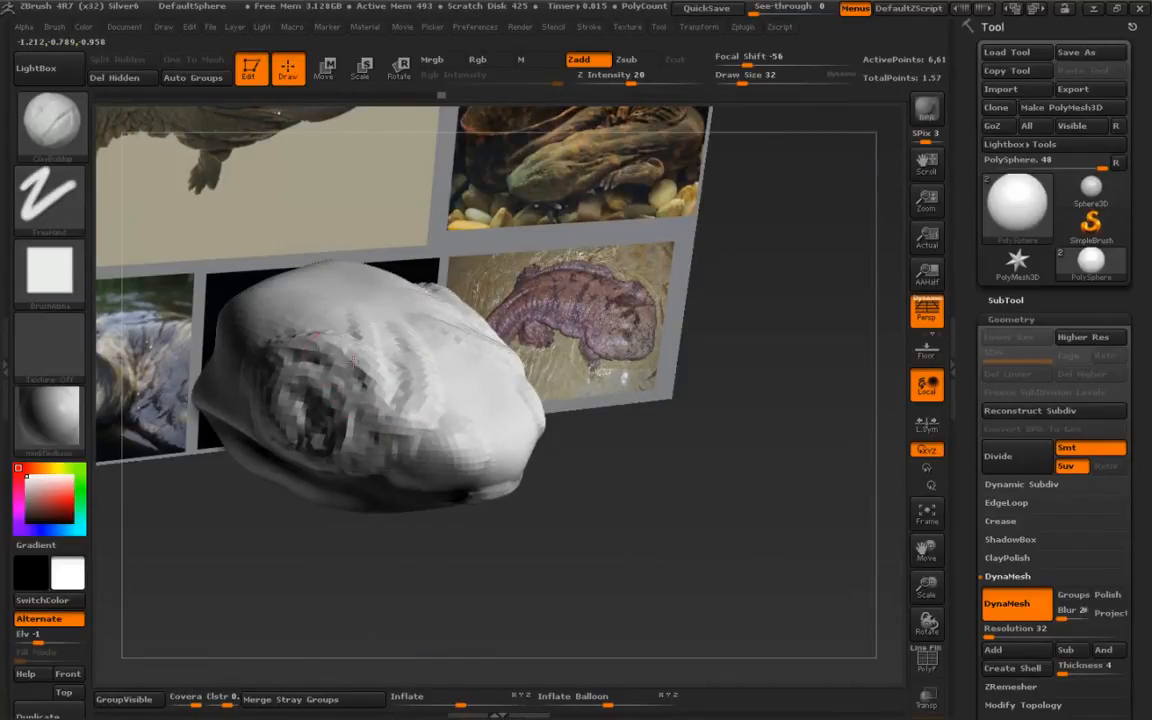
- Smooth the head's top and sides while adding further clay strokes around the eye
key("shift")
right_click_drag(297, 322, 373, 331)
right_click_drag(270, 280, 275, 246)
mouse_move(296, 230)
left_mouse_down()
mouse_move(225, 267)
mouse_move(262, 266)
mouse_move(210, 276)
left_mouse_up()
right_click_drag(253, 353, 301, 354)
key("shift")
left_click_drag(305, 303, 448, 390, "shift")
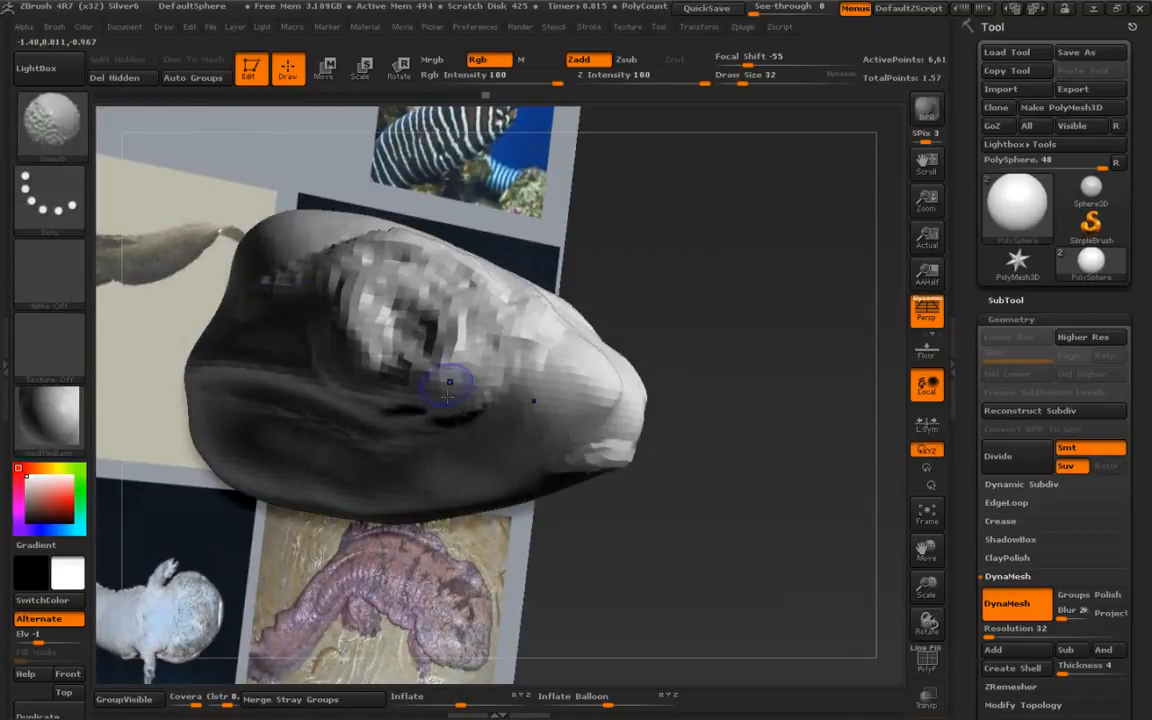
right_click_drag(290, 300, 295, 254)
left_click_drag(562, 462, 473, 460)
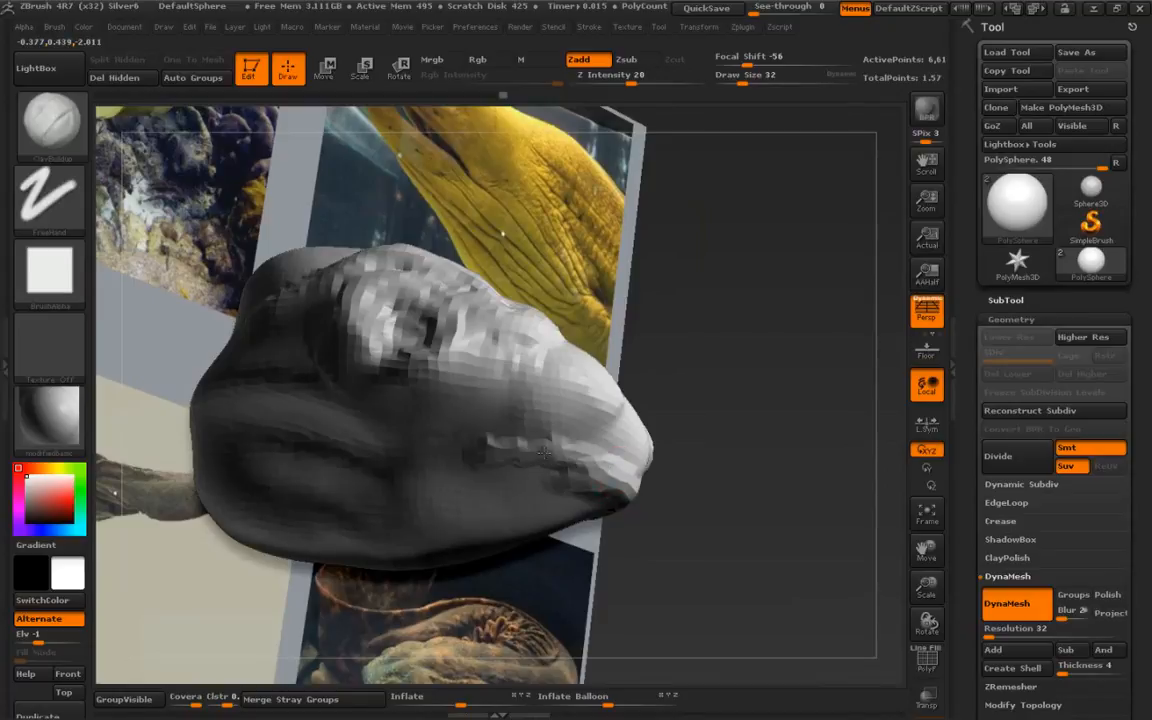
- Smooth the jaw line and lower side of the head
key("shift")
left_click_drag(293, 416, 493, 468, "shift")
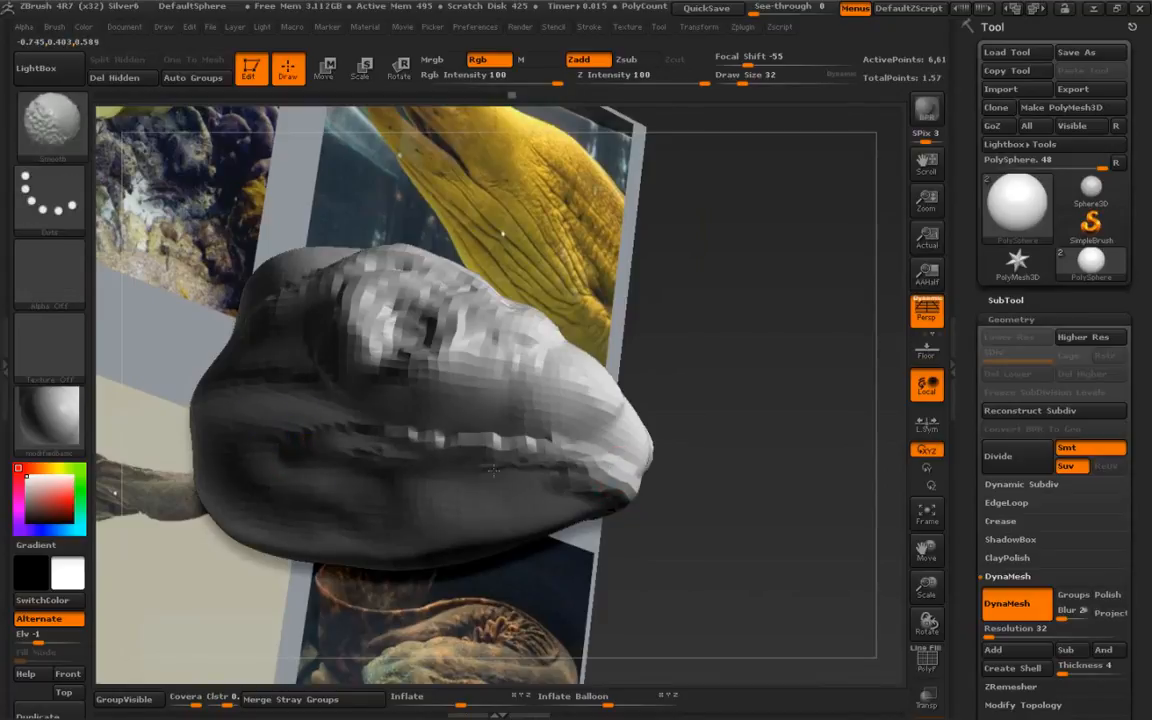
mouse_move(391, 432)
right_mouse_down()
mouse_move(303, 522)
mouse_move(270, 513)
mouse_move(252, 556)
mouse_move(244, 542)
right_mouse_up()
left_click_drag(370, 462, 403, 430, "shift")
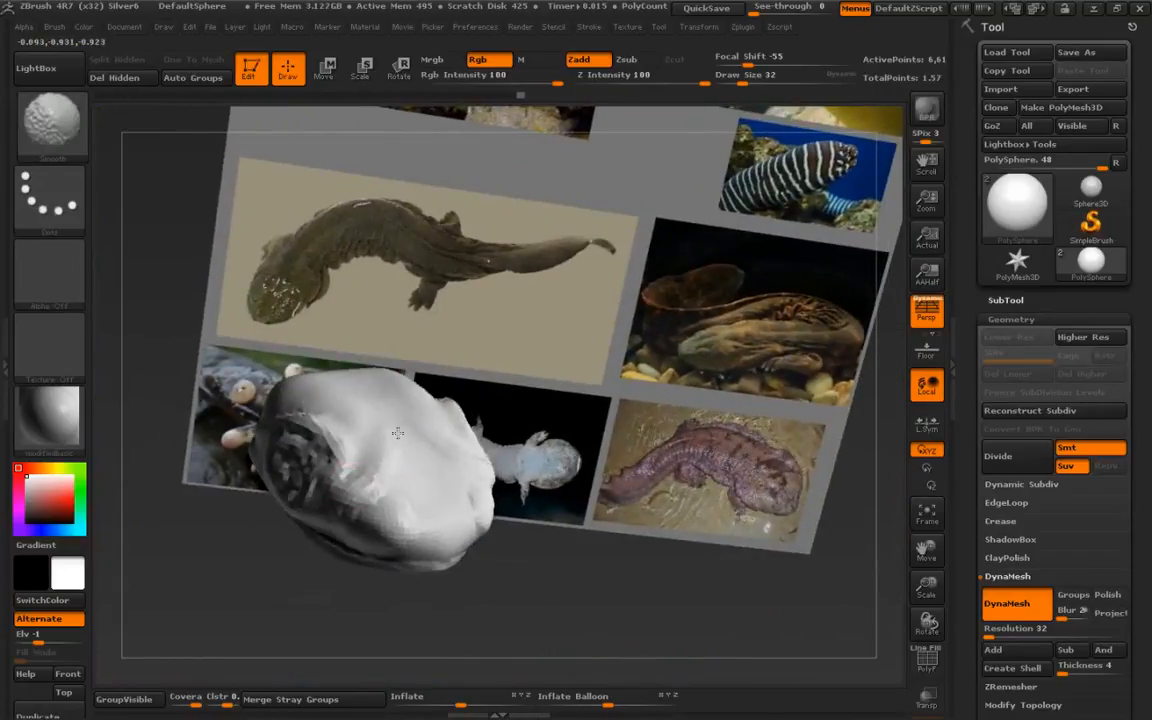
mouse_move(352, 415)
right_mouse_down()
mouse_move(385, 455)
mouse_move(318, 528)
mouse_move(280, 428)
mouse_move(240, 389)
right_mouse_up()
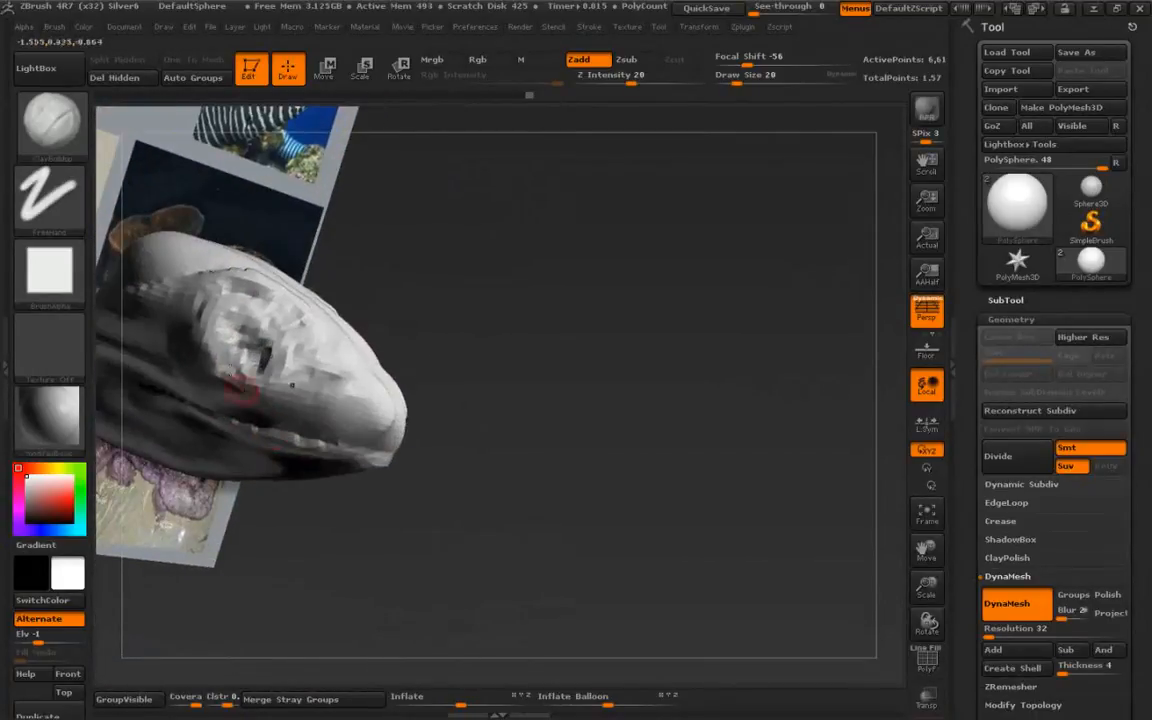
mouse_move(238, 305)
left_mouse_down("shift")
mouse_move(228, 280)
mouse_move(261, 285)
mouse_move(226, 389)
left_mouse_up("shift")
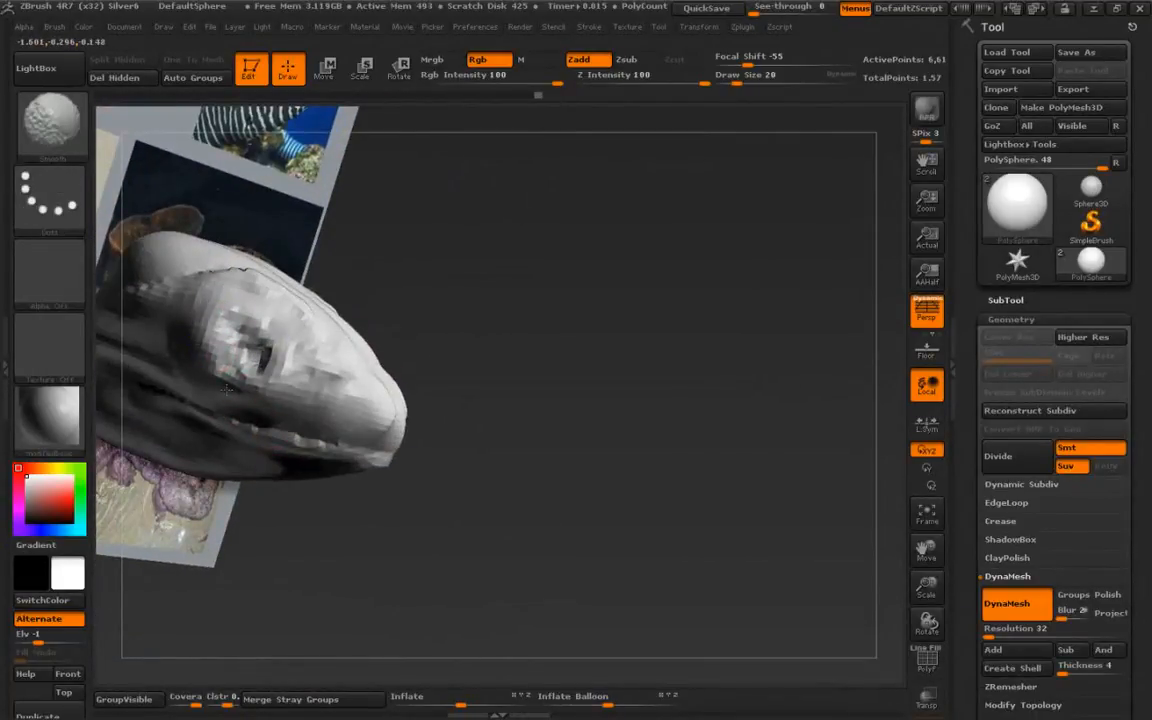
mouse_move(200, 299)
right_mouse_down()
mouse_move(213, 398)
mouse_move(255, 400)
right_mouse_up()
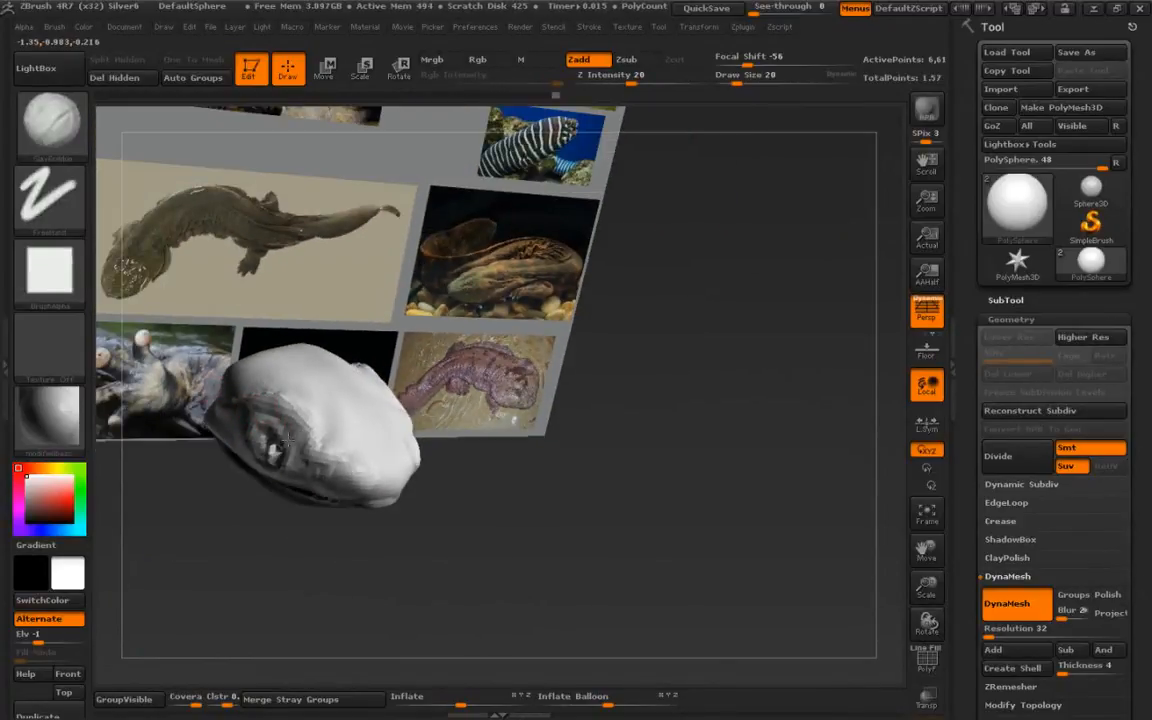
- Raise the ClayBuildup draw size to 36 and build up the brow ridge and head sides
key("s")
left_click_drag(270, 424, 284, 427)
right_click_drag(265, 398, 262, 414, "ctrl")
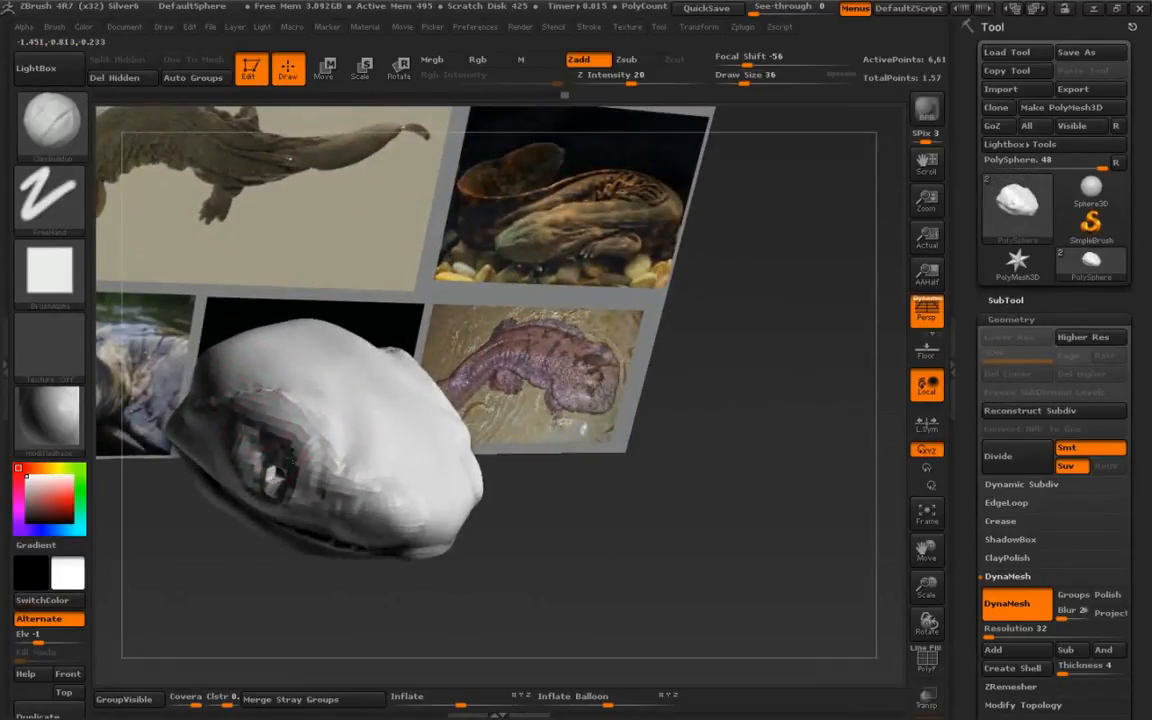
right_click_drag(267, 468, 312, 424)
mouse_move(268, 436)
left_mouse_down()
mouse_move(246, 456)
mouse_move(272, 474)
left_mouse_up()
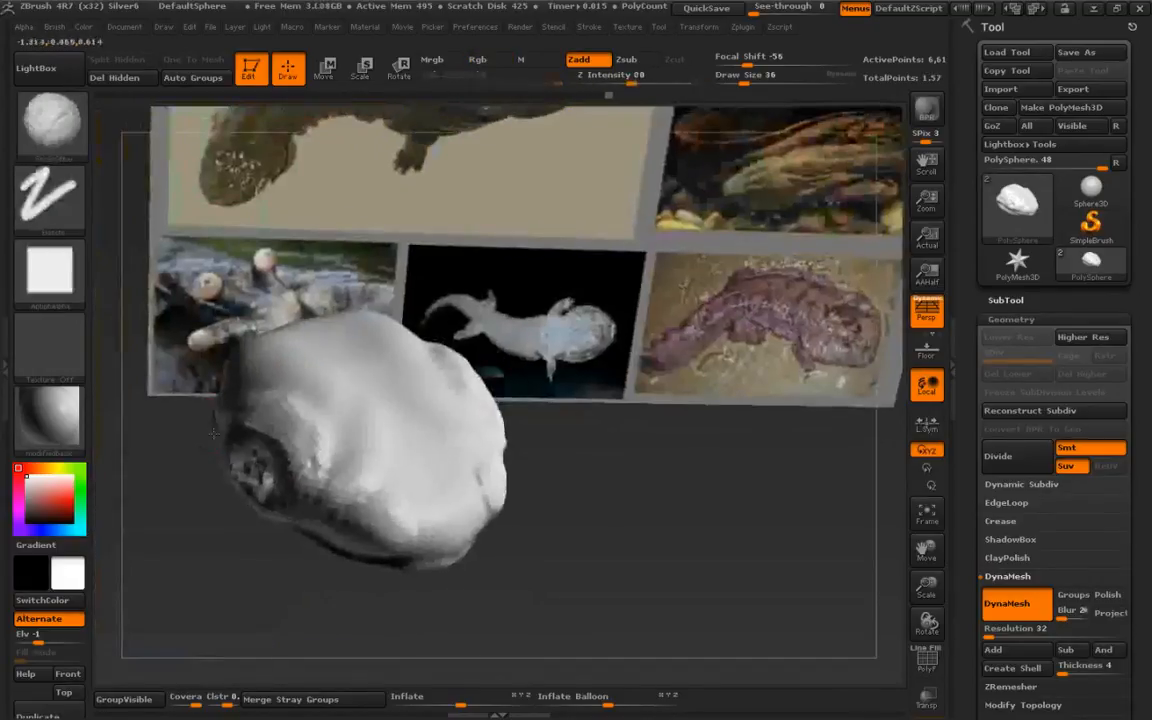
mouse_move(240, 460)
right_mouse_down()
mouse_move(258, 510)
mouse_move(300, 515)
right_mouse_up()
left_click_drag(318, 515, 316, 560, "shift")
mouse_move(330, 558)
right_mouse_down()
mouse_move(285, 504)
mouse_move(295, 467)
right_mouse_up()
right_click_drag(401, 391, 453, 509)
mouse_move(292, 450)
right_mouse_down()
mouse_move(285, 509)
mouse_move(249, 458)
mouse_move(294, 466)
mouse_move(263, 350)
right_mouse_up()
right_click_drag(297, 390, 294, 290)
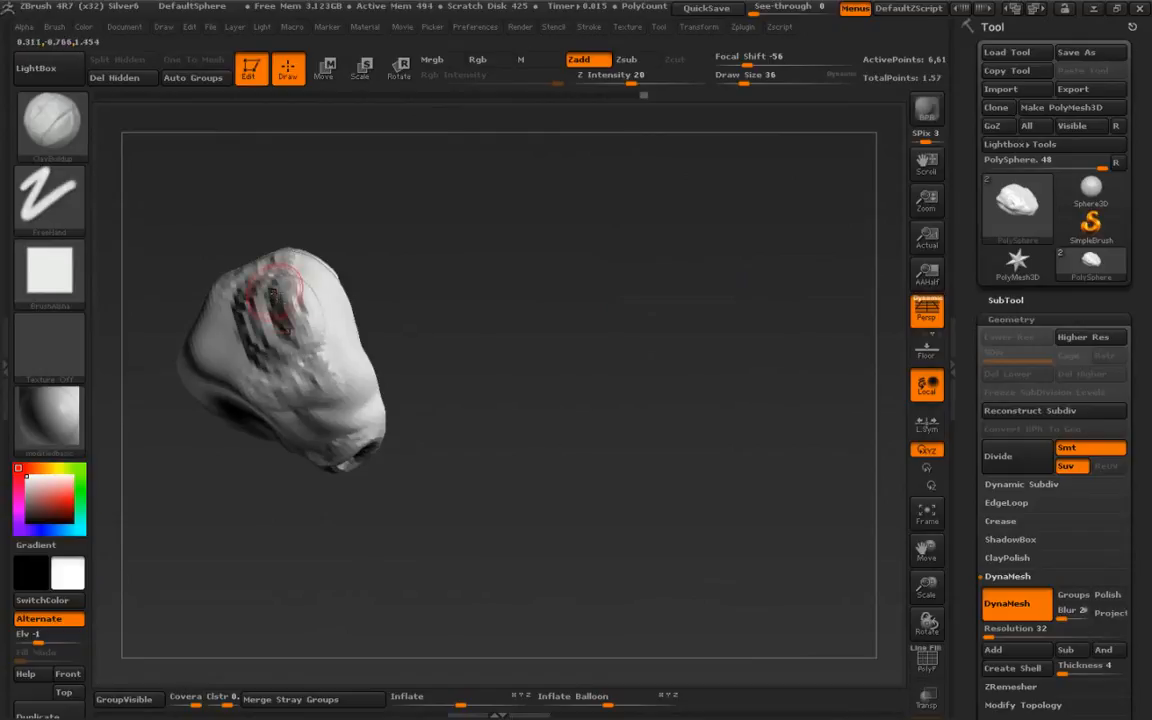
- Raise the draw size to 70 and broaden the top and back of the head with clay and smoothing strokes
key("s")
mouse_move(297, 318)
left_mouse_down()
mouse_move(309, 316)
mouse_move(262, 312)
mouse_move(254, 300)
mouse_move(276, 310)
mouse_move(262, 282)
mouse_move(218, 312)
mouse_move(212, 298)
mouse_move(250, 335)
left_mouse_up()
left_click_drag(271, 391, 246, 246)
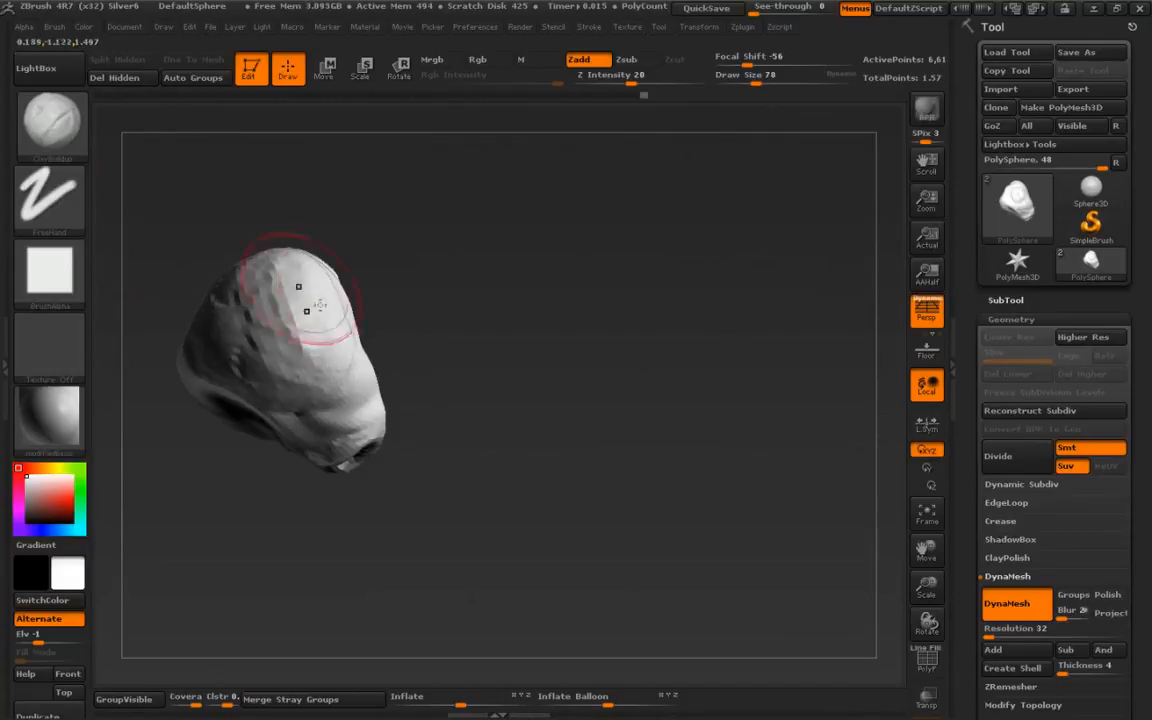
right_click_drag(303, 303, 344, 321)
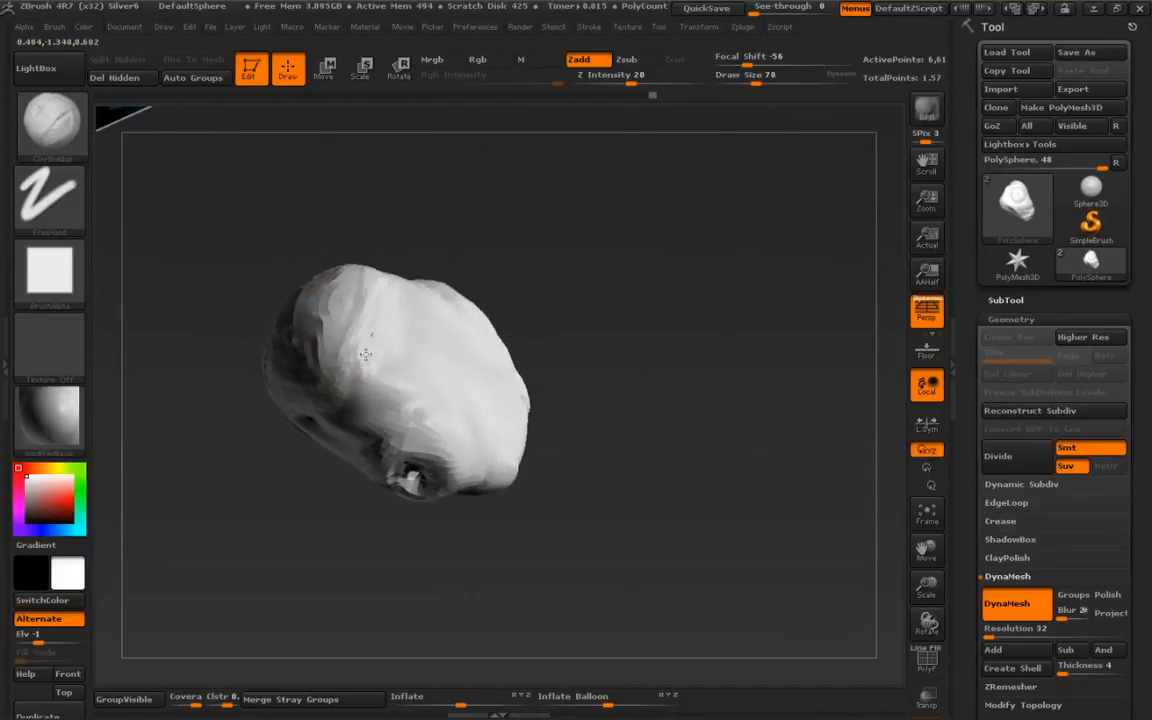
right_click_drag(393, 339, 428, 335)
mouse_move(416, 329)
left_mouse_down()
mouse_move(489, 378)
mouse_move(432, 342)
mouse_move(352, 358)
mouse_move(388, 318)
mouse_move(352, 368)
mouse_move(404, 330)
mouse_move(422, 351)
left_mouse_up()
mouse_move(321, 411)
right_mouse_down()
mouse_move(290, 383)
mouse_move(336, 356)
mouse_move(344, 385)
right_mouse_up()
left_click_drag(343, 385, 321, 358, "shift")
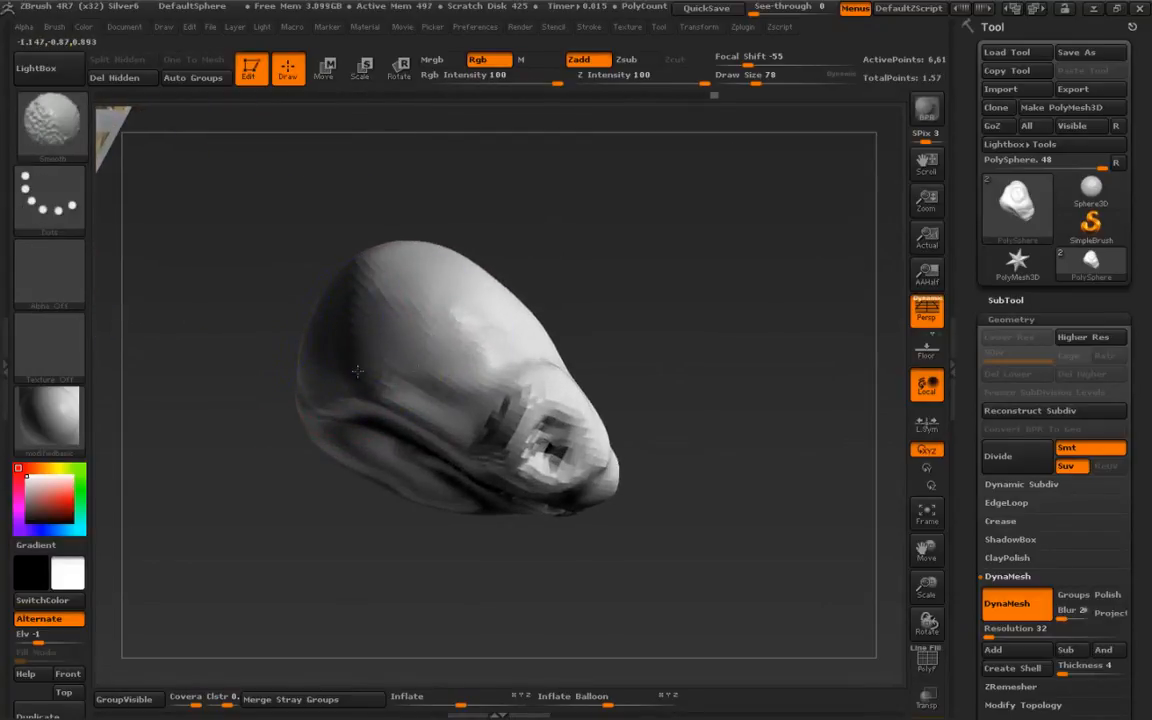
right_click_drag(358, 349, 284, 360)
left_click_drag(365, 332, 370, 309, "shift")
mouse_move(370, 309)
right_mouse_down()
mouse_move(288, 252)
mouse_move(309, 263)
mouse_move(309, 289)
mouse_move(303, 257)
mouse_move(231, 327)
mouse_move(237, 399)
mouse_move(279, 438)
mouse_move(240, 420)
mouse_move(225, 385)
mouse_move(283, 394)
right_mouse_up()
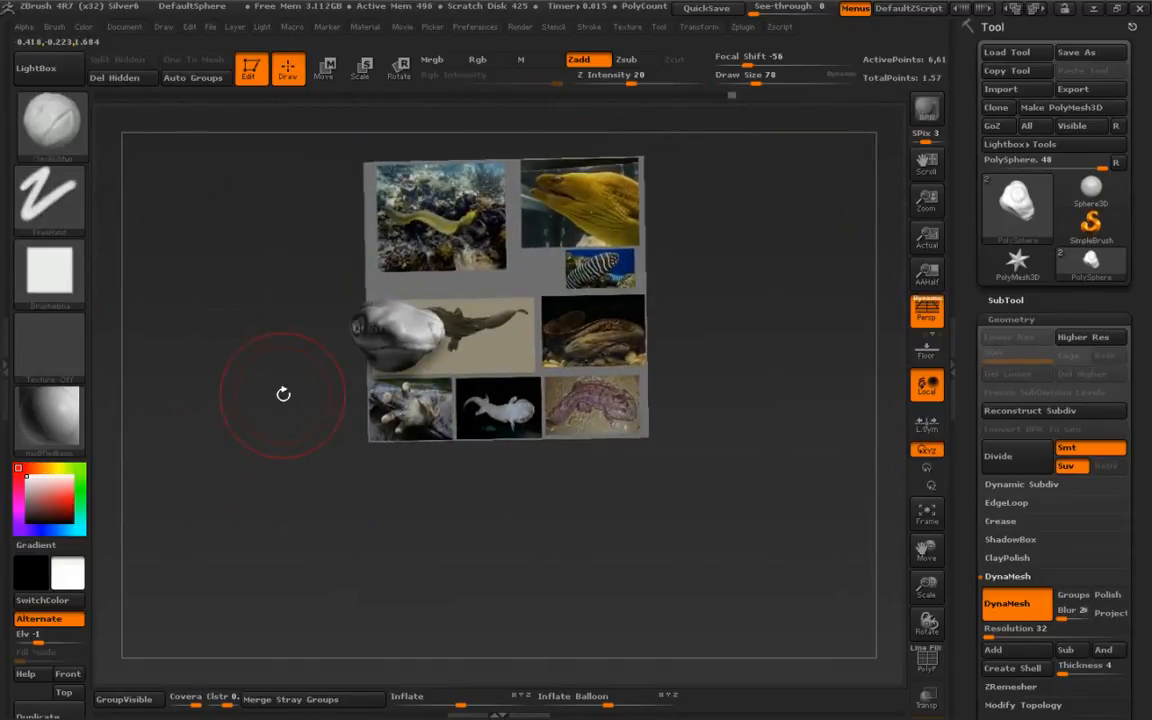
- Append a ZSphere as a new subtool
left_click(1005, 299)
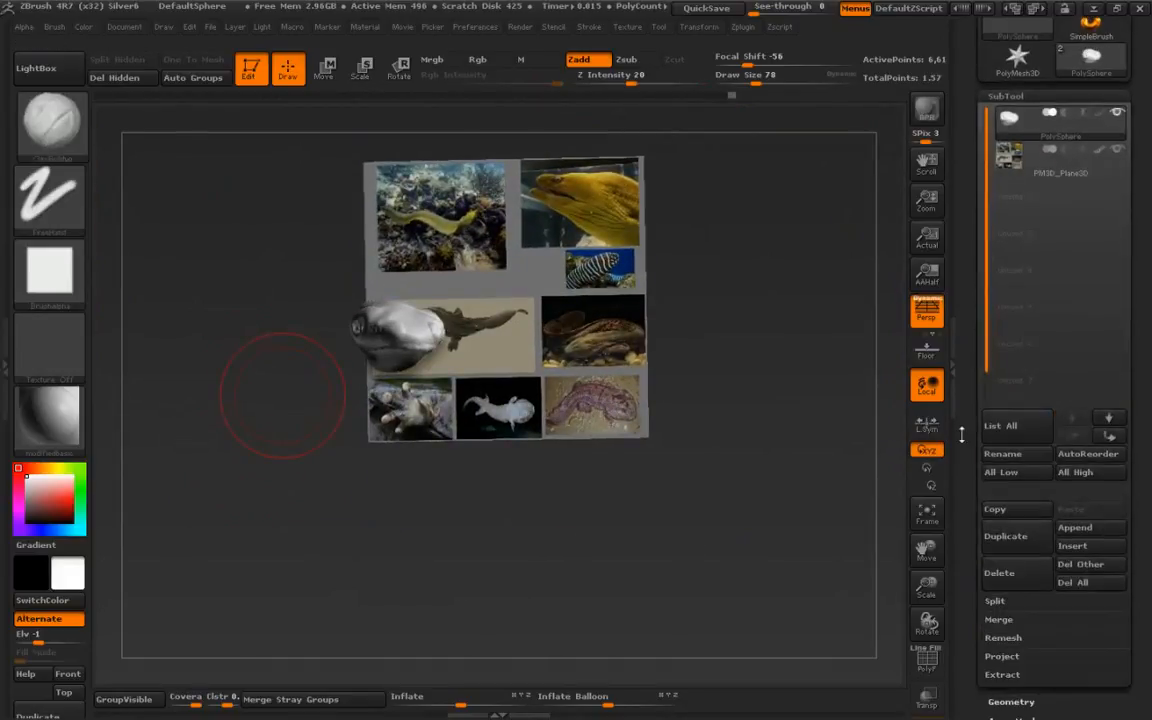
left_click(1074, 527)
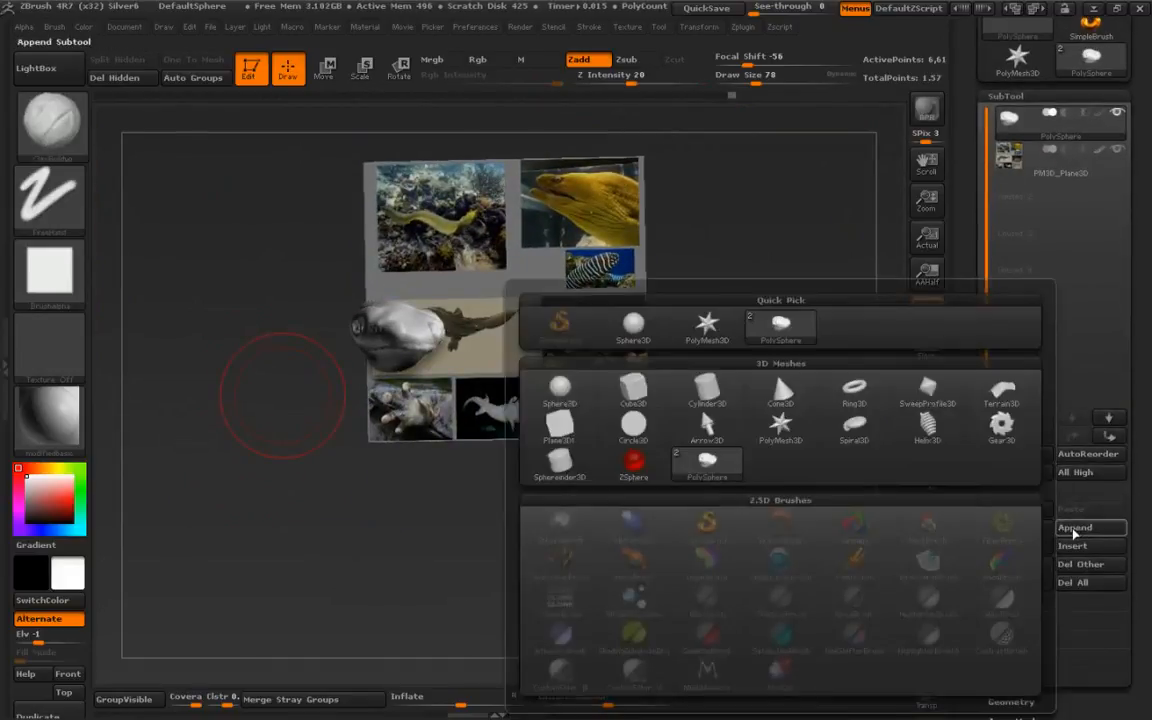
left_click(633, 462)
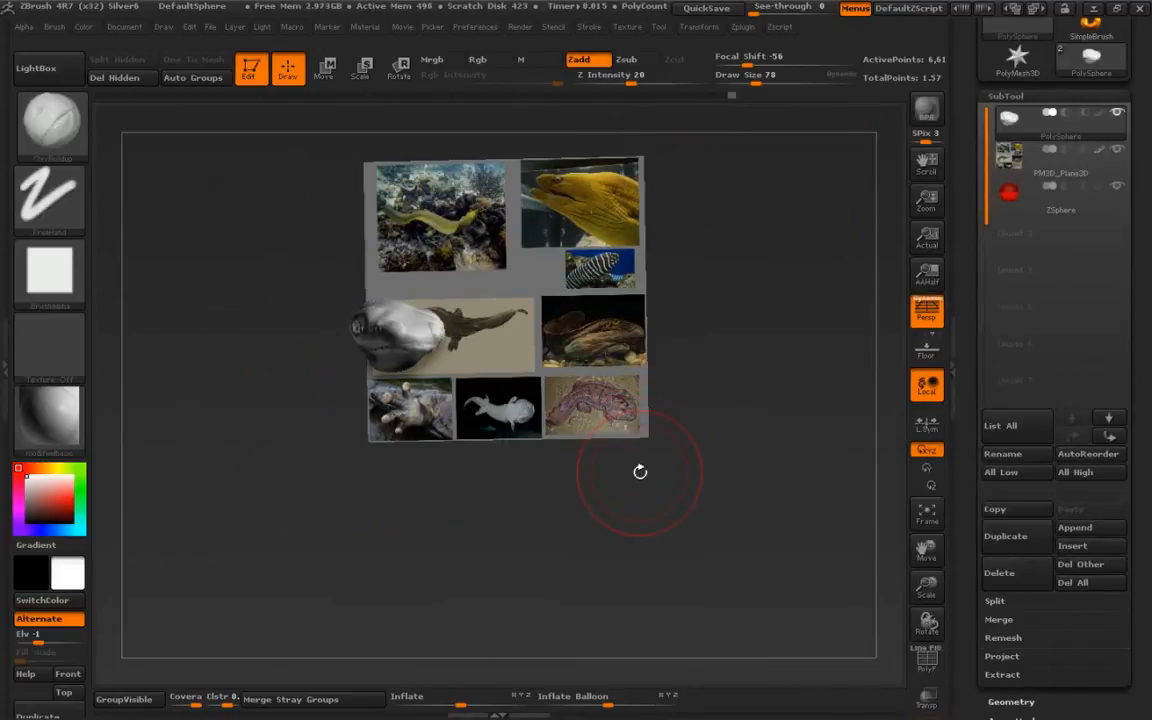
- Rename the sculpted head subtool to "Moraymander head"
left_click(1015, 194)
left_click(1016, 122)
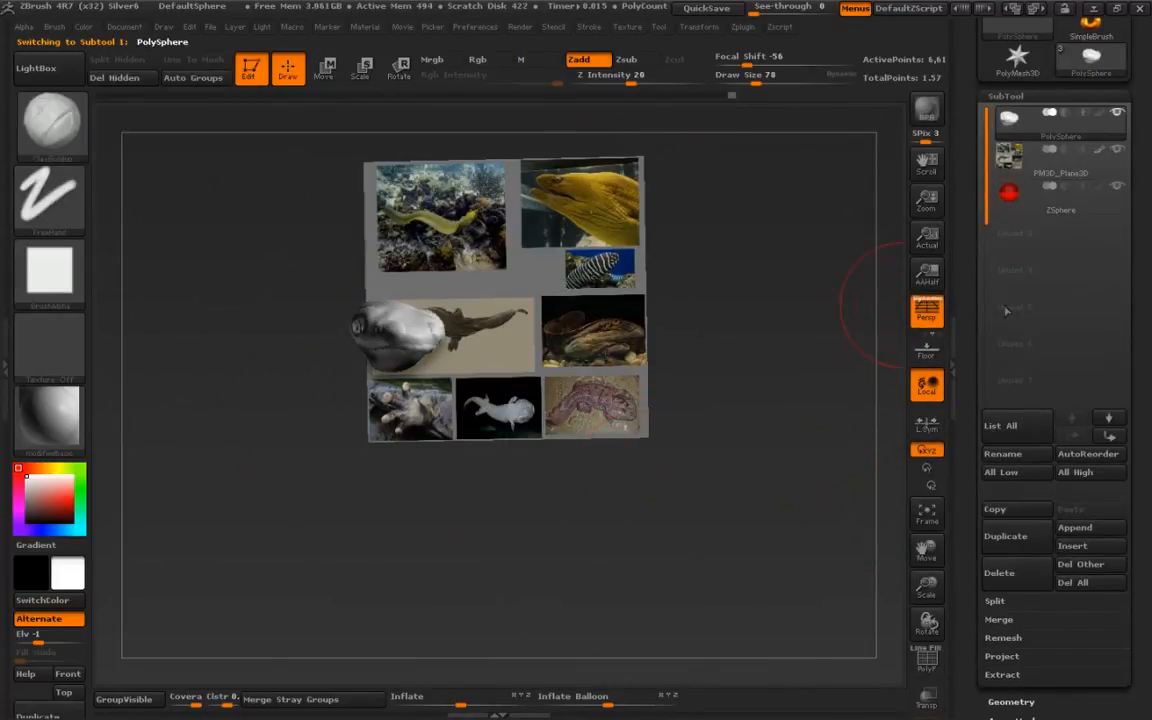
left_click(1003, 454)
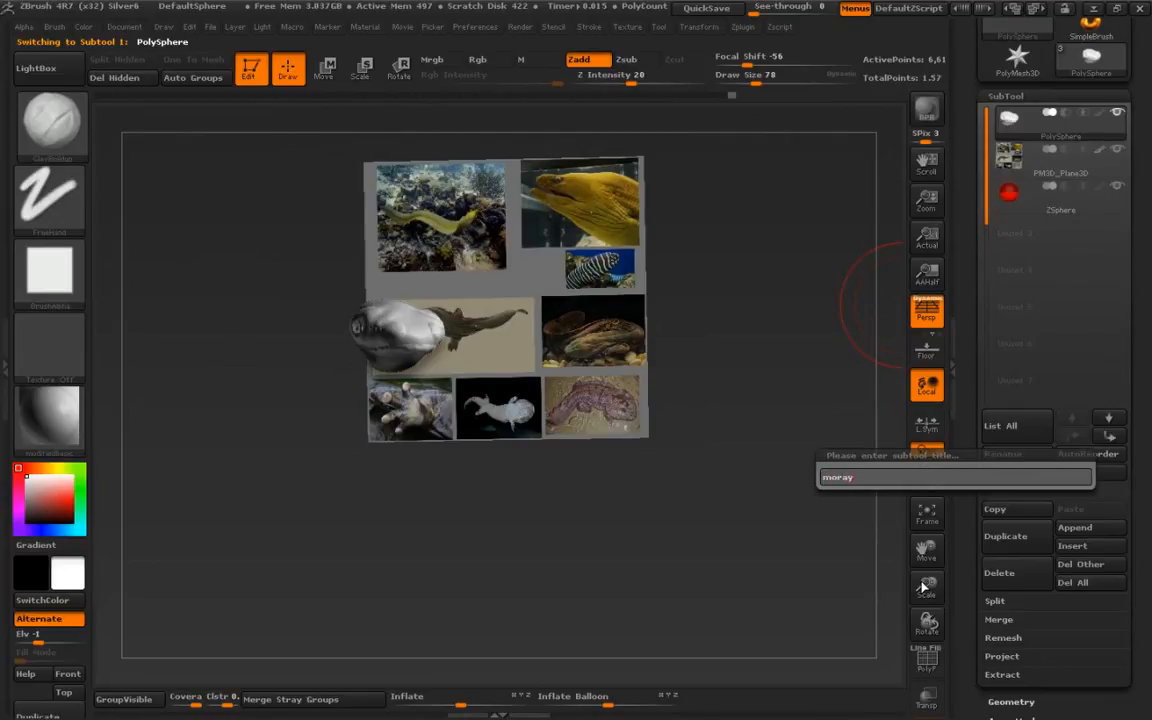
type("r head")
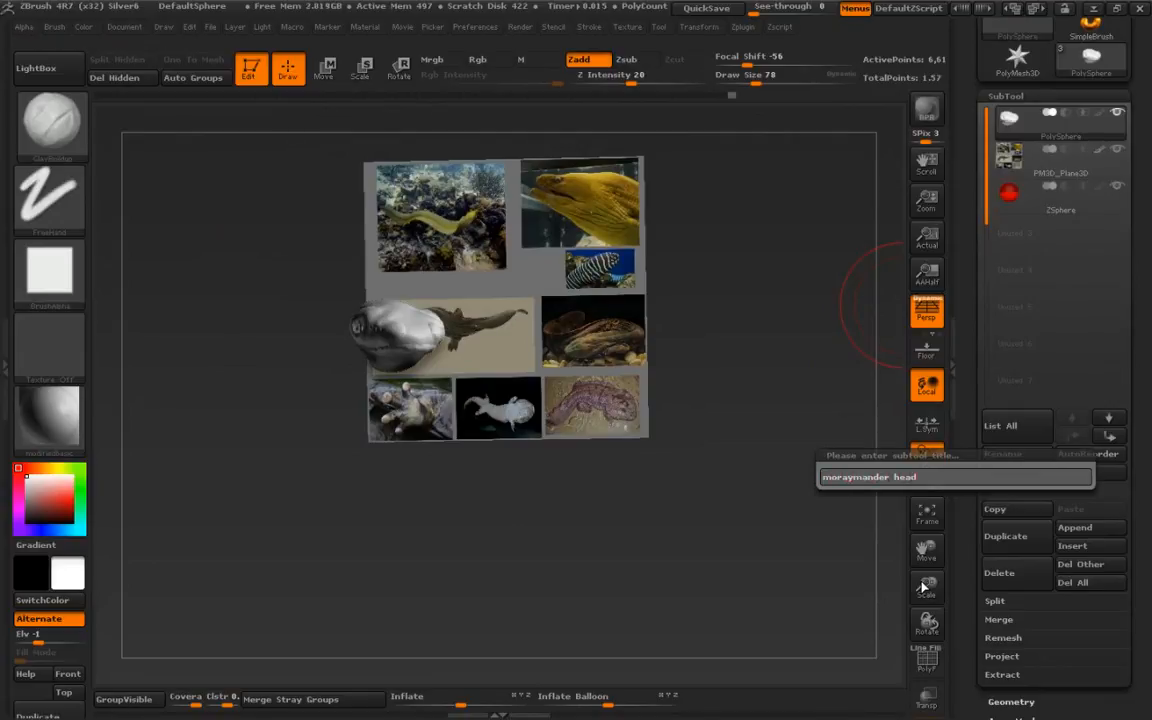
key("Return")
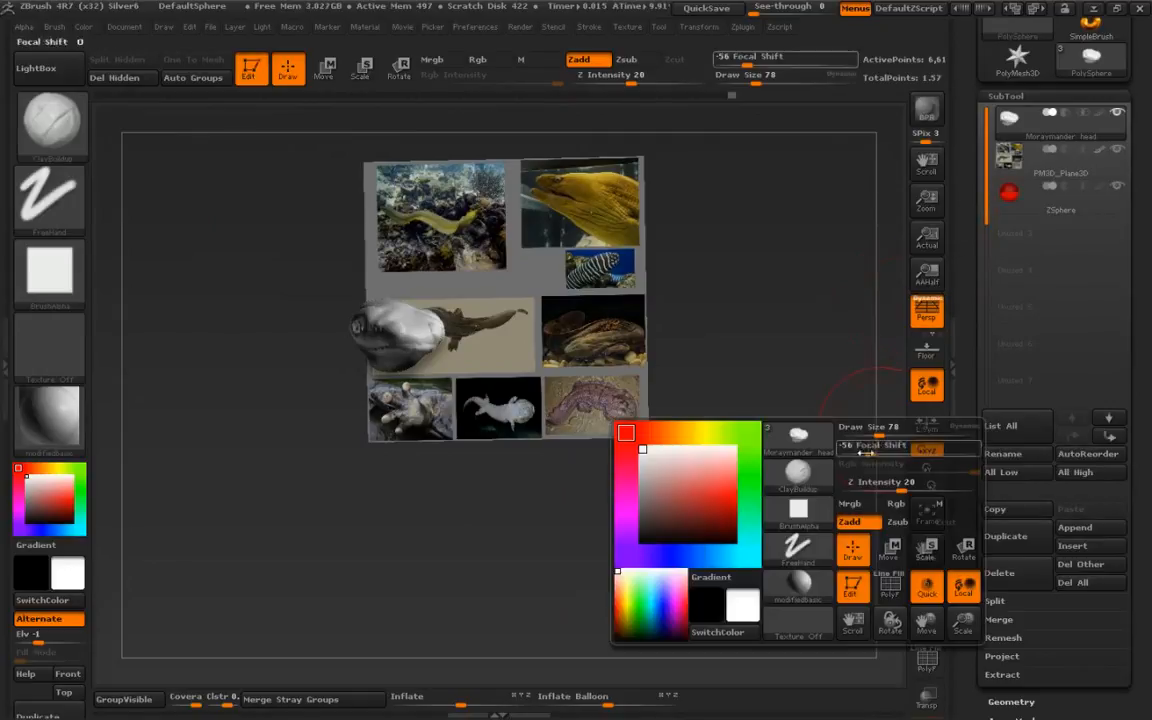
- Rename the ZSphere subtool to "body-zsphere"
left_click(1013, 197)
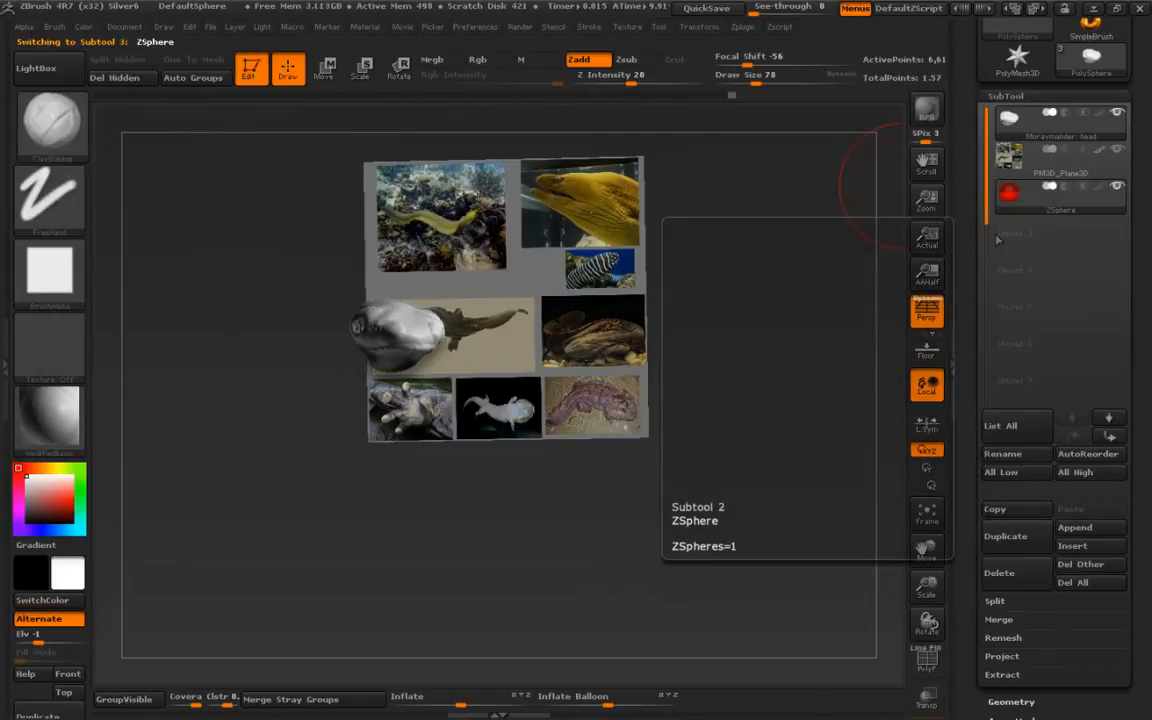
left_click(1003, 453)
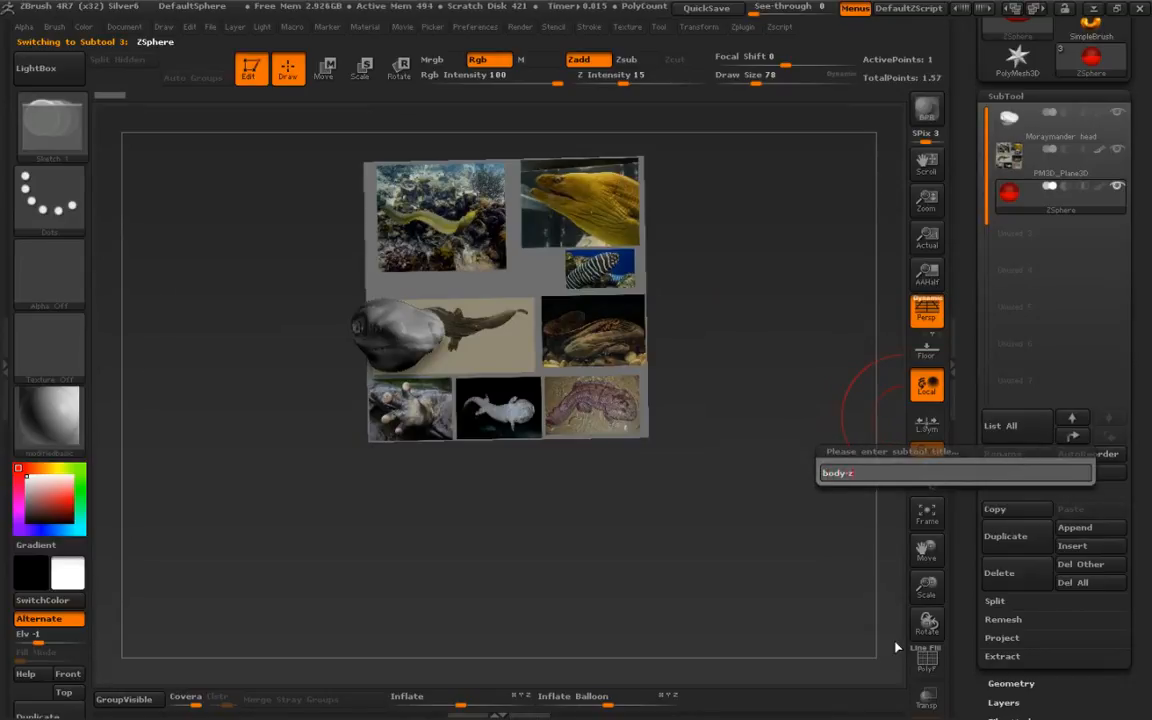
type("body-zsphere")
key("Return")
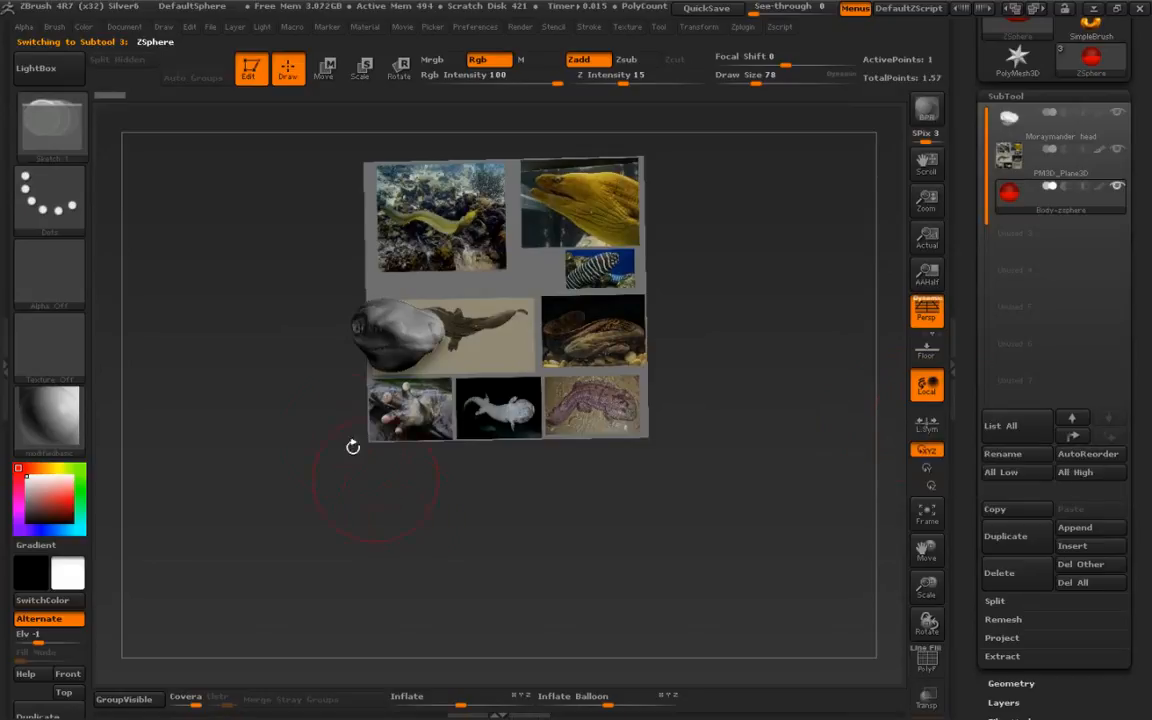
- Move the ZSphere to the back of the head, toggling transparency to see it inside the mesh
left_click_drag(265, 393, 263, 487)
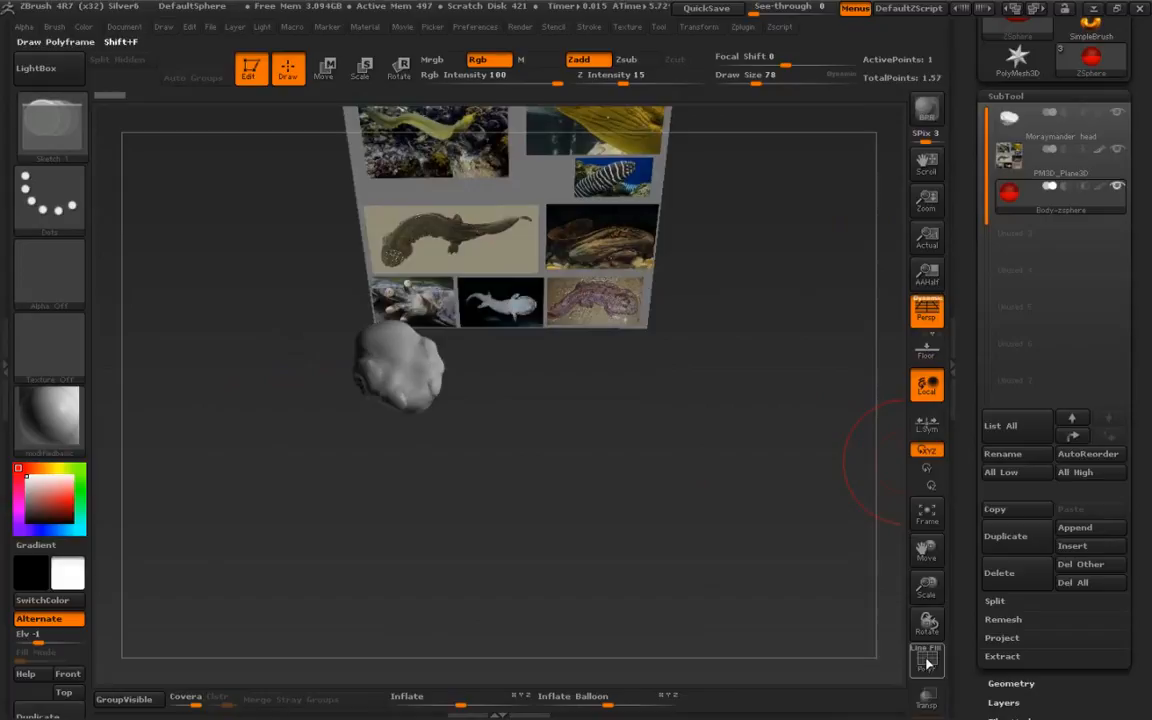
left_click(927, 698)
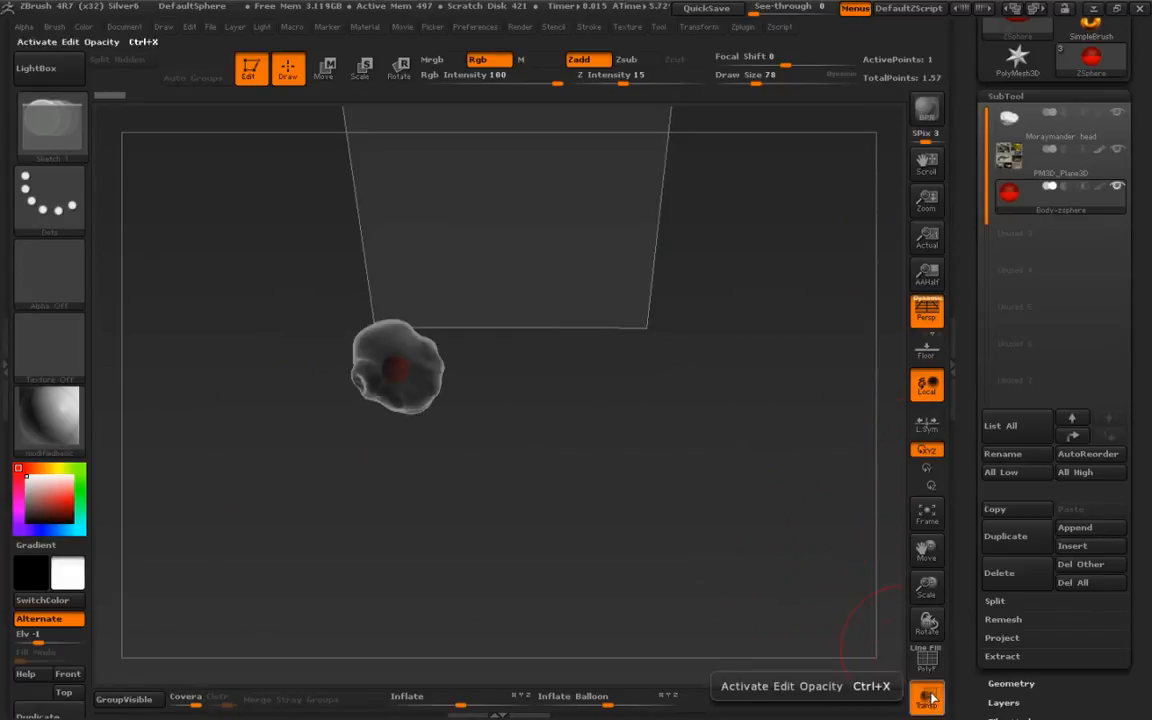
mouse_move(399, 442)
left_mouse_down()
mouse_move(268, 329)
mouse_move(339, 432)
mouse_move(402, 467)
left_mouse_up()
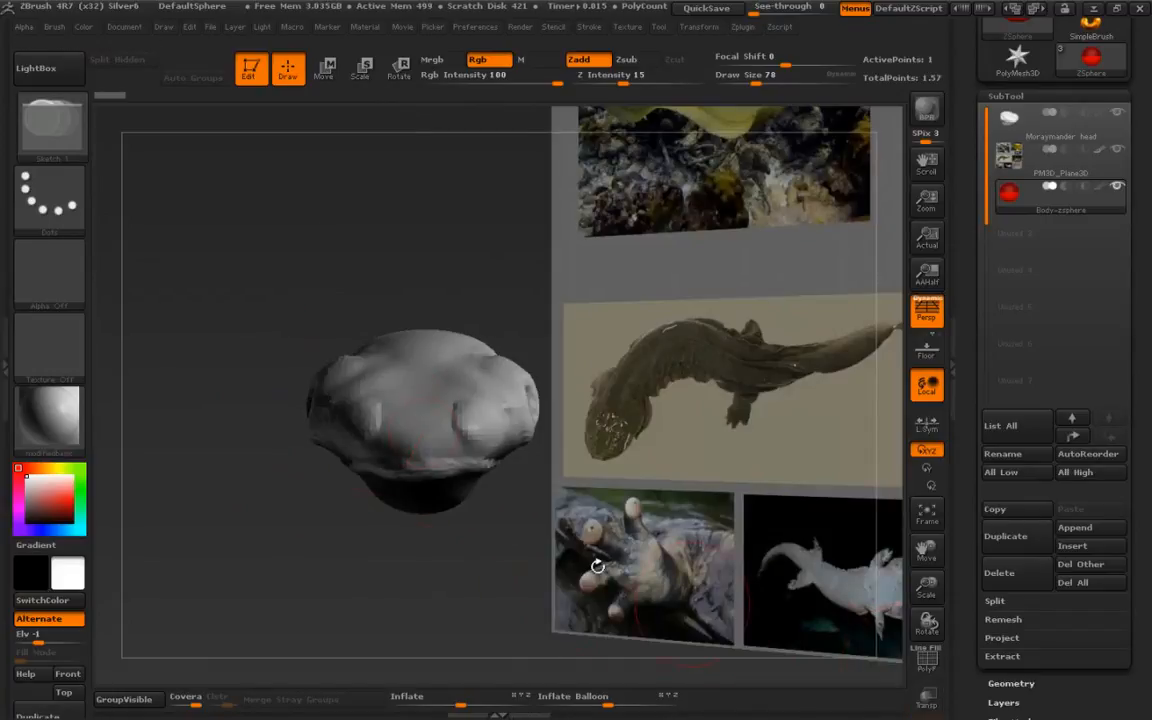
left_click_drag(594, 561, 438, 557)
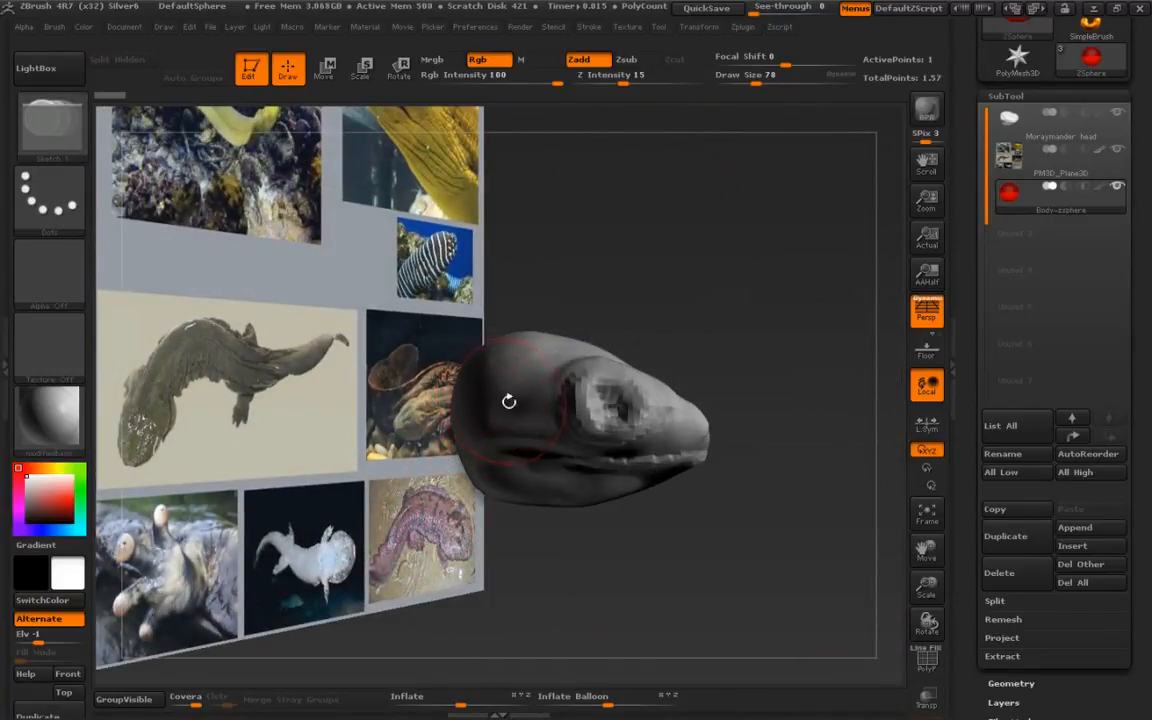
key("w")
left_click_drag(488, 405, 588, 425)
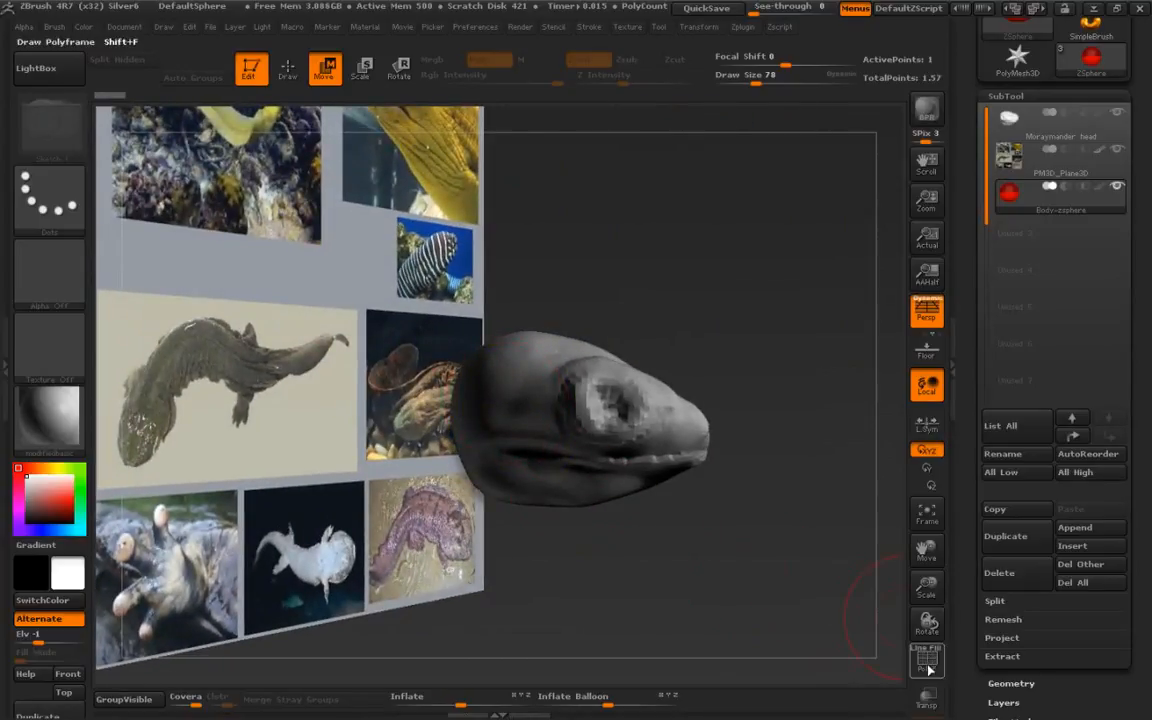
left_click(927, 698)
left_click_drag(550, 428, 455, 430)
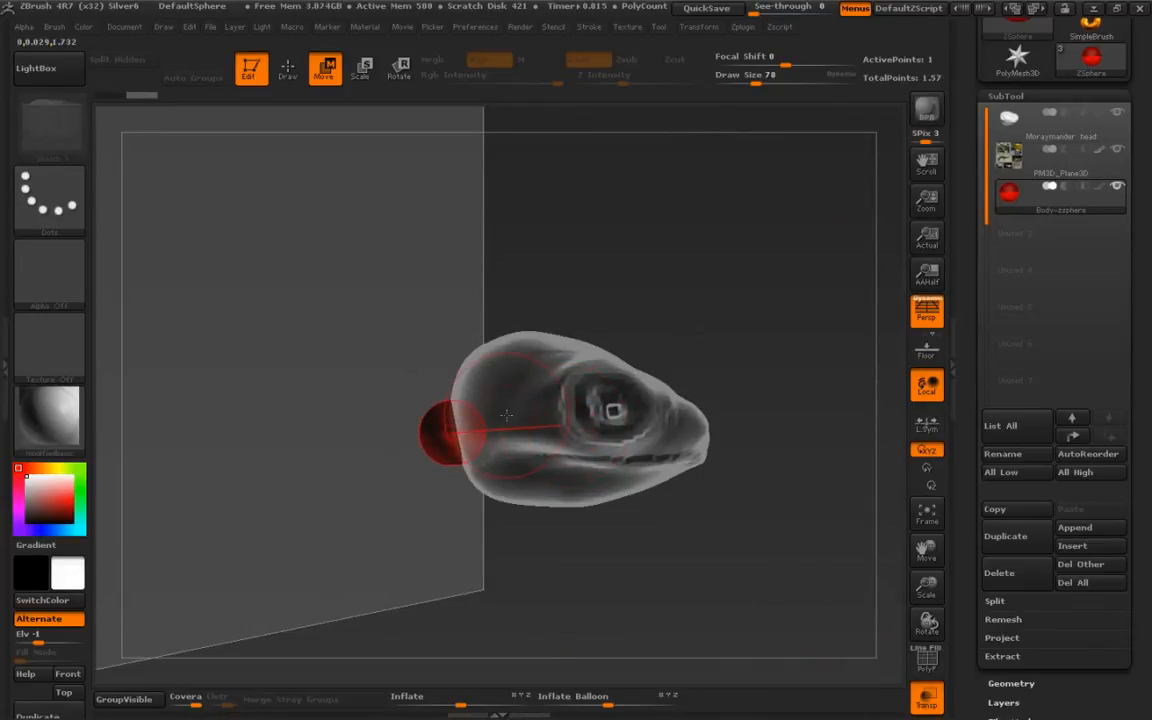
left_click(927, 698)
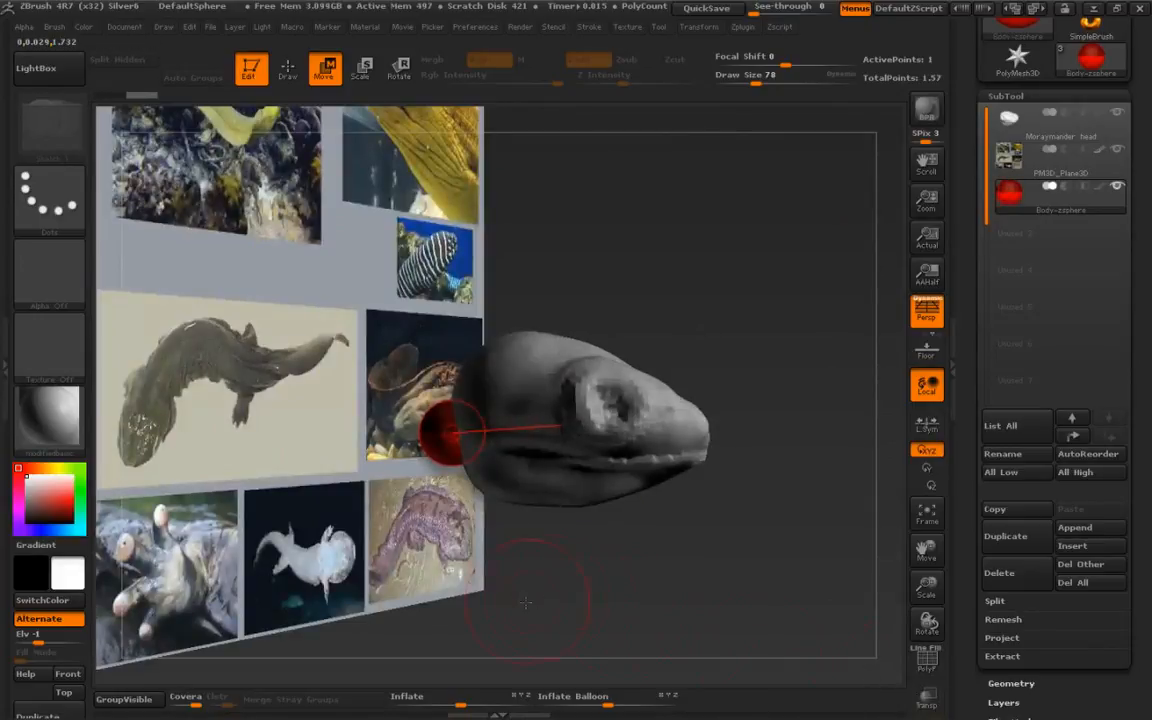
- Set the camera's Angle Of View to 35
left_click_drag(437, 563, 387, 492, "alt")
left_click_drag(230, 482, 288, 553)
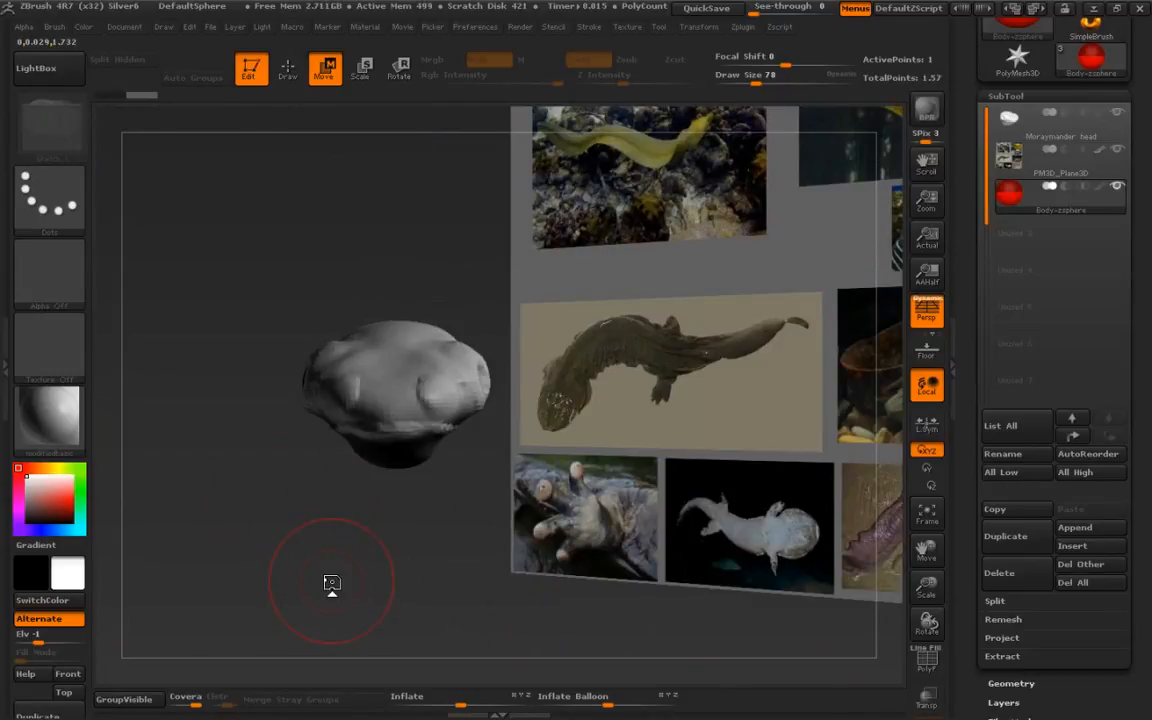
left_click(163, 27)
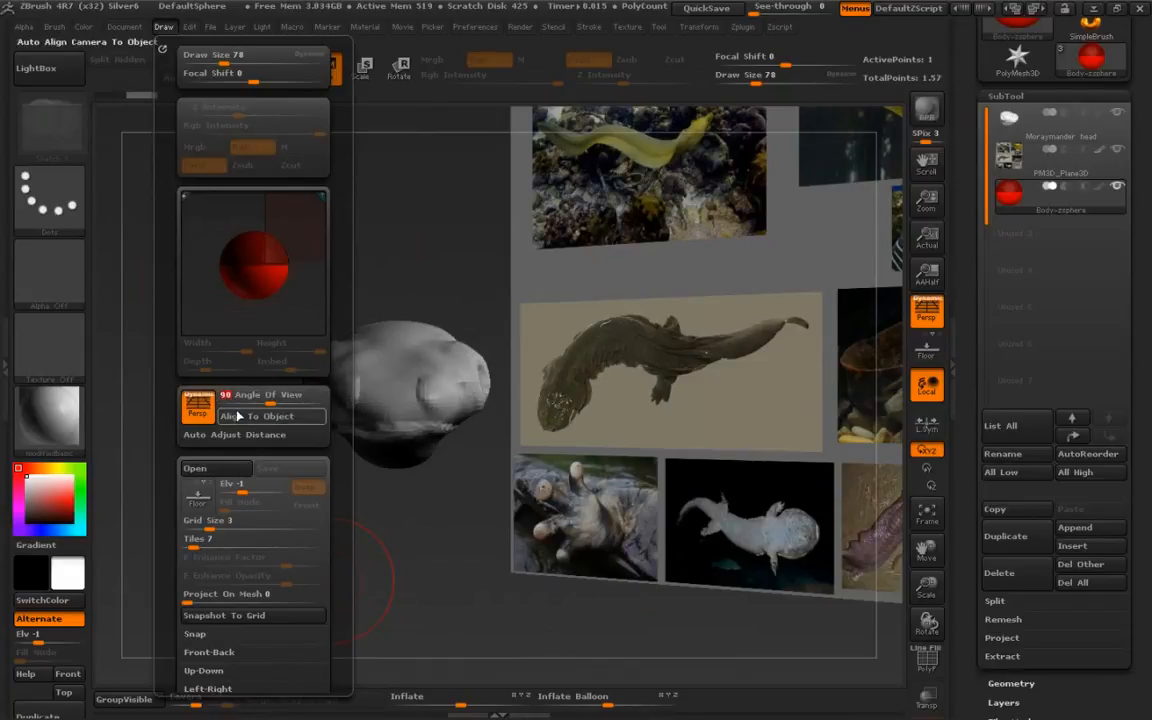
left_click(229, 396)
type("35")
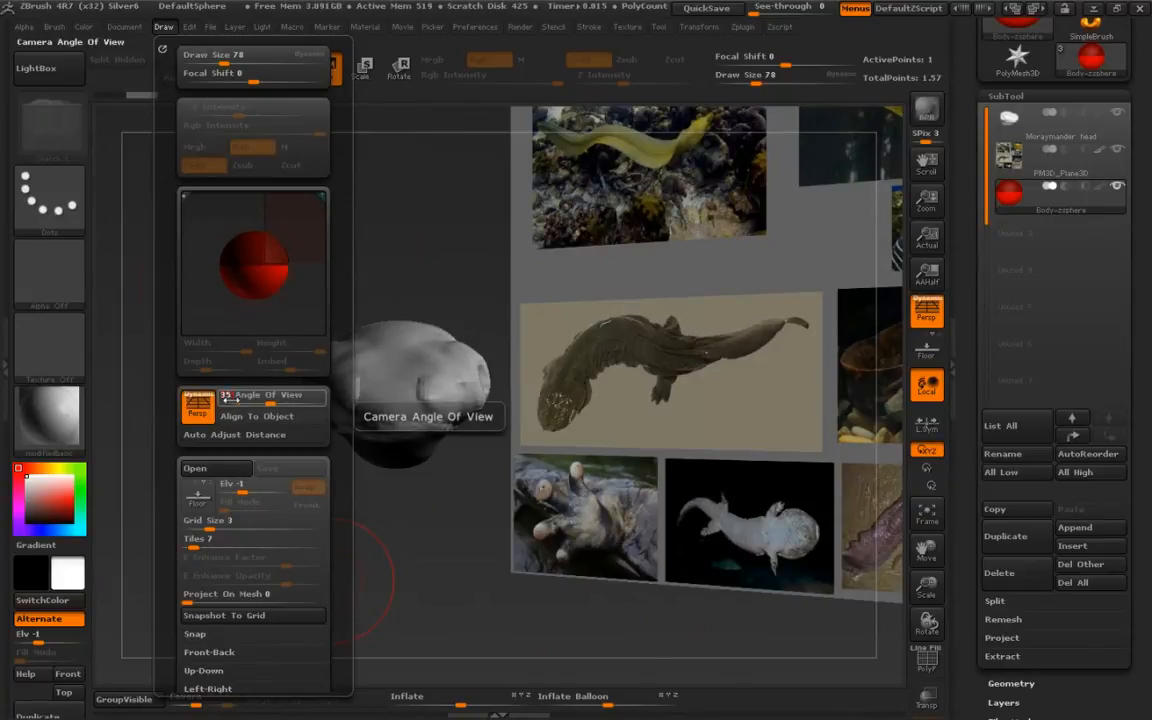
key("Return")
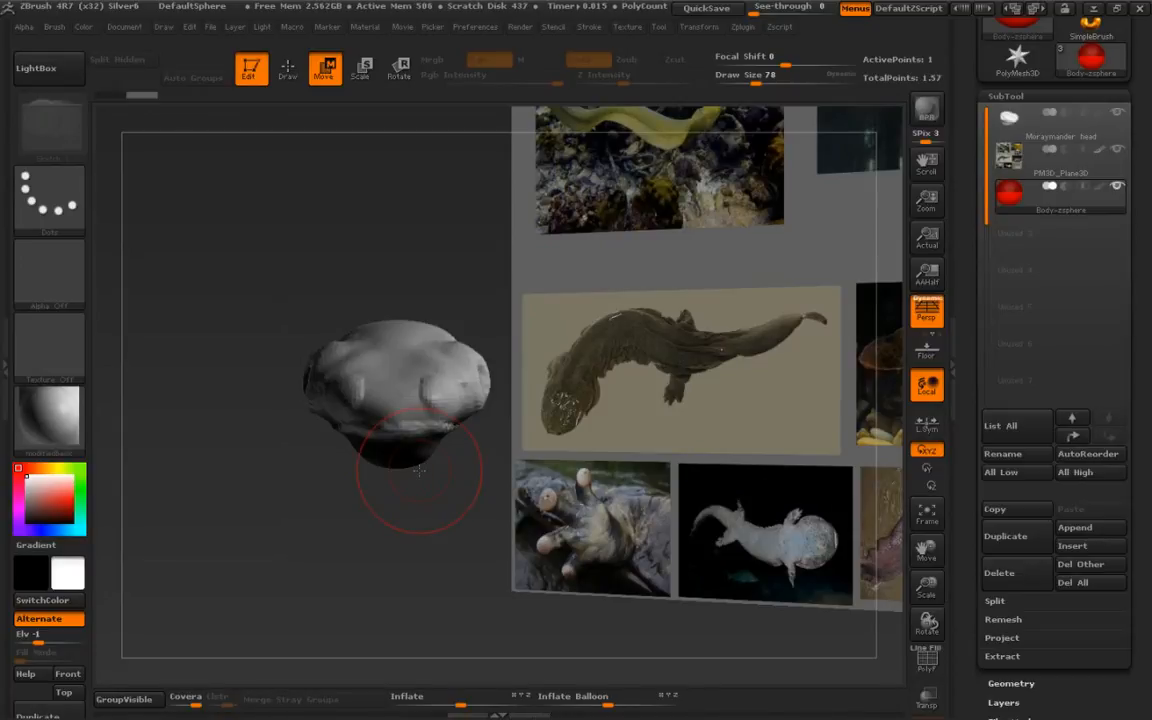
left_click_drag(419, 470, 282, 538)
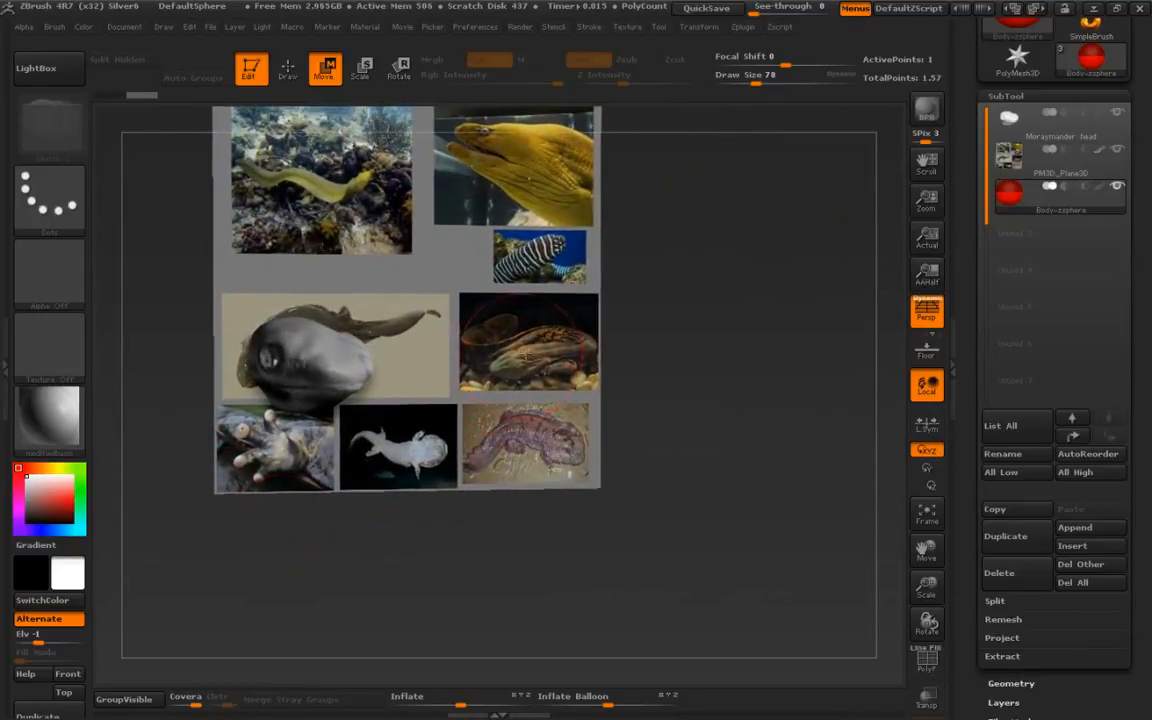